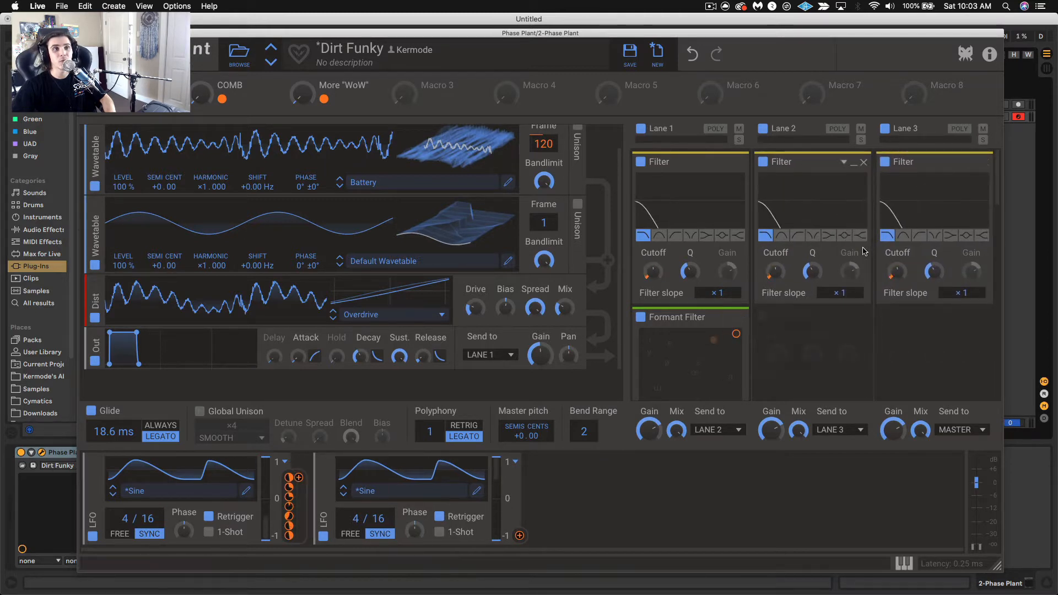
# Step: Duplicate the Battery wavetable generator directly below the original within the group
pyautogui.scroll(2, 218, 353)
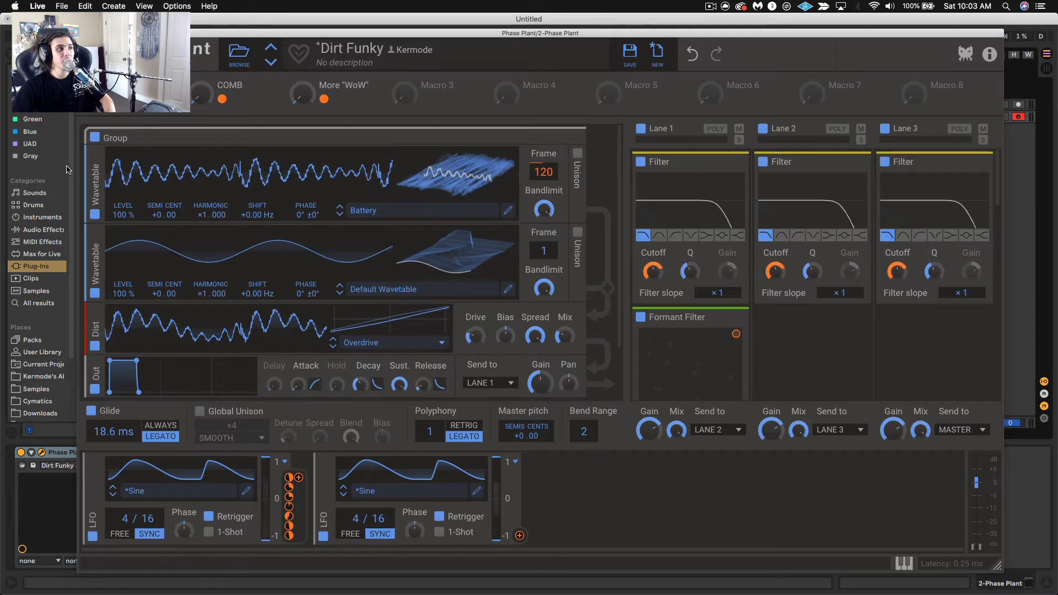
pyautogui.moveTo(100, 168); pyautogui.dragTo(100, 216)
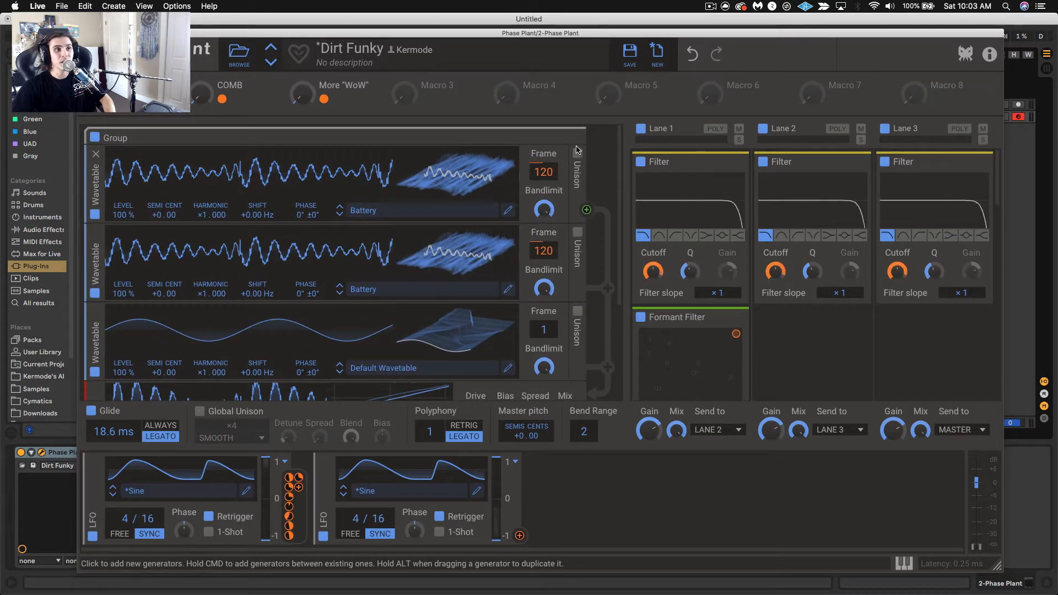
pyautogui.moveTo(438, 135); pyautogui.dragTo(470, 332)
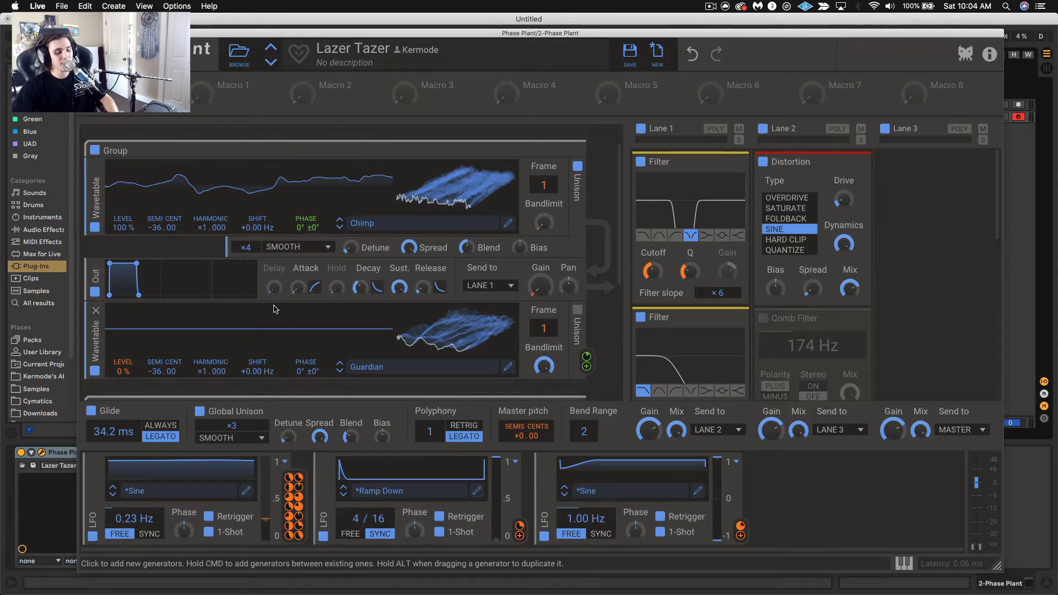
pyautogui.press('super')
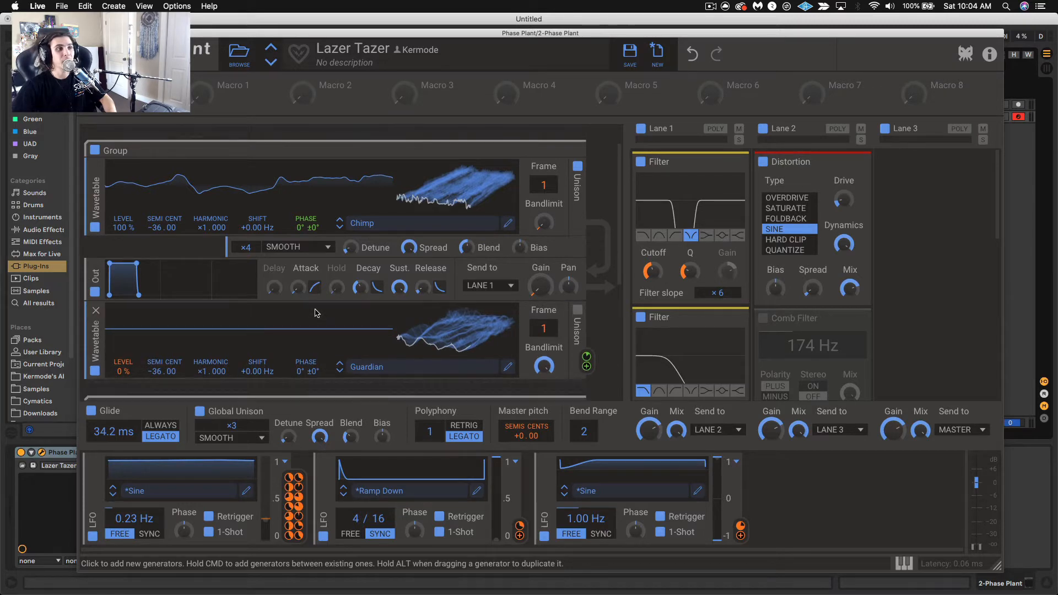
pyautogui.scroll(-5, 316, 311)
pyautogui.scroll(5, 317, 312)
pyautogui.press('super')
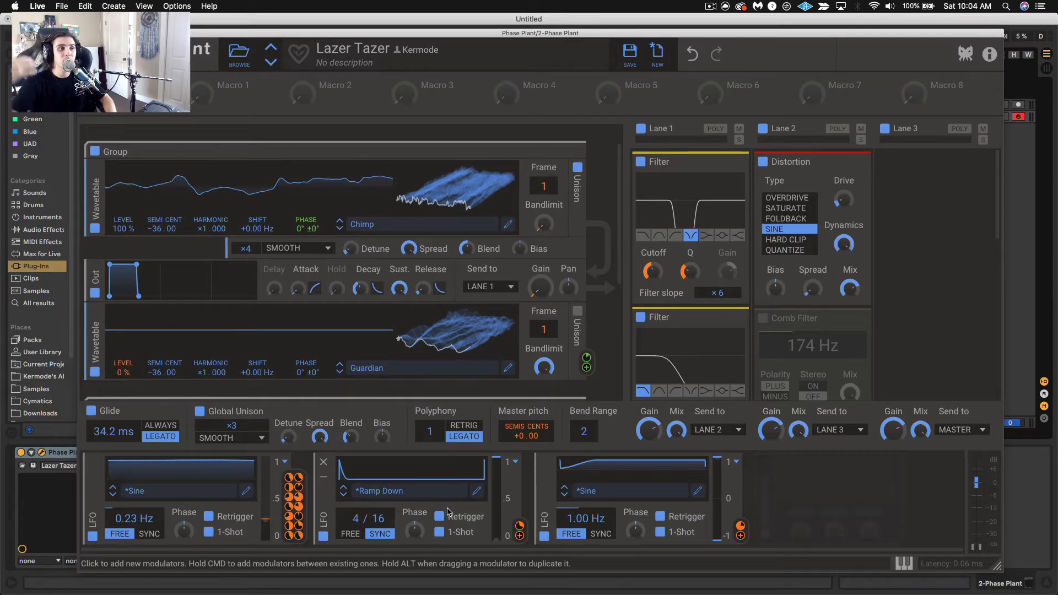
pyautogui.scroll(-2, 446, 350)
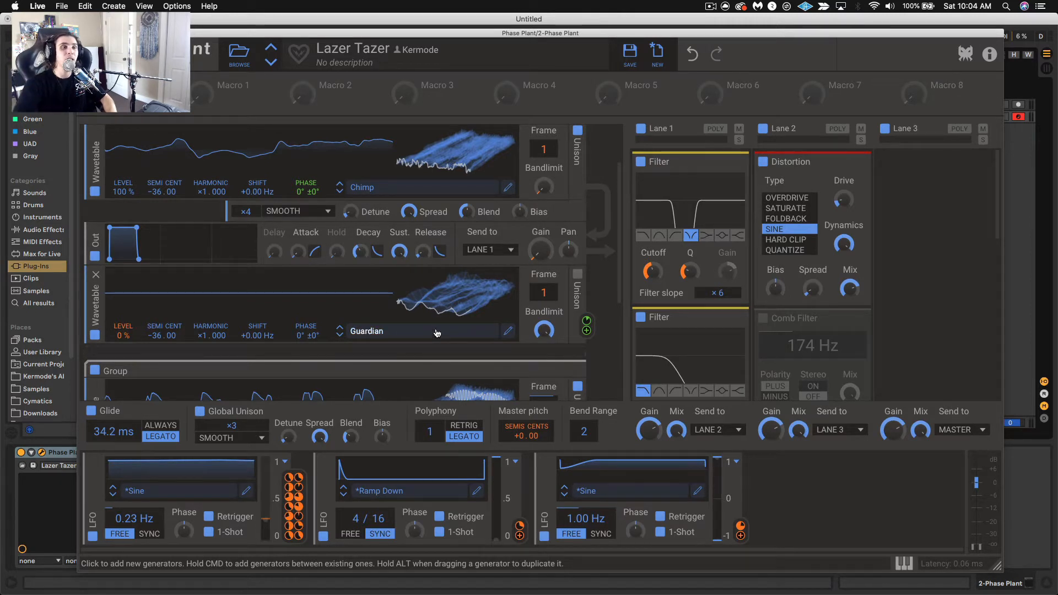
# Step: Try a Bitcrush effect between the two filters in Lane 1, and remove it
pyautogui.click(706, 315)
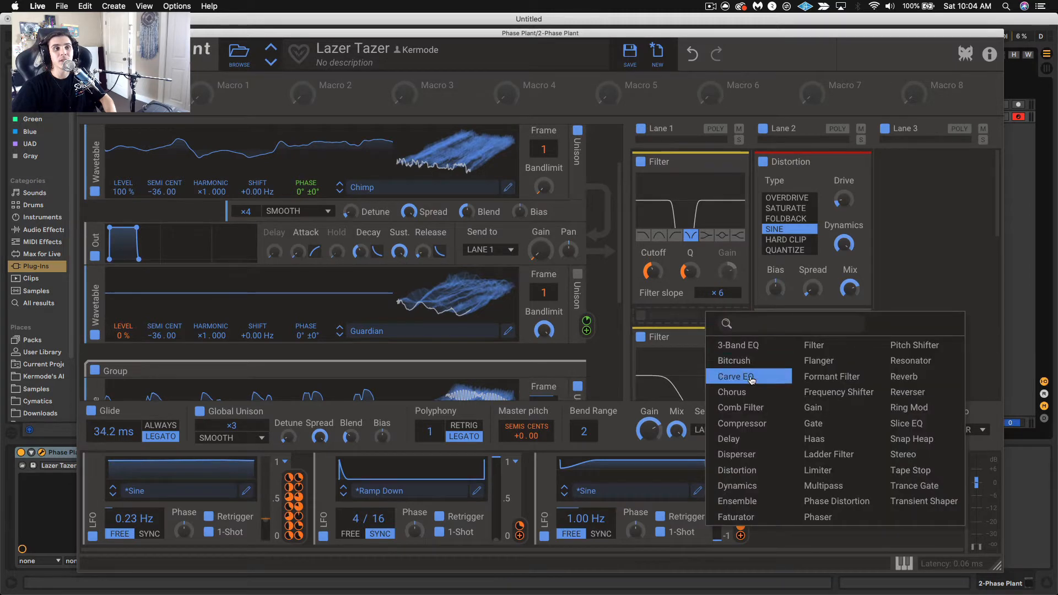
pyautogui.click(728, 362)
pyautogui.scroll(-3, 712, 326)
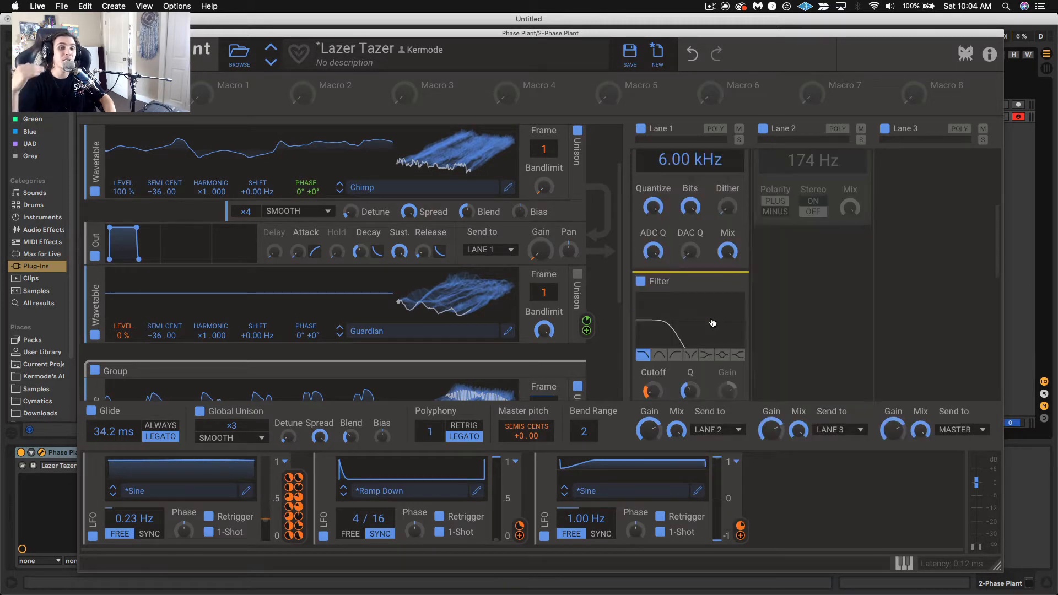
pyautogui.scroll(3, 712, 320)
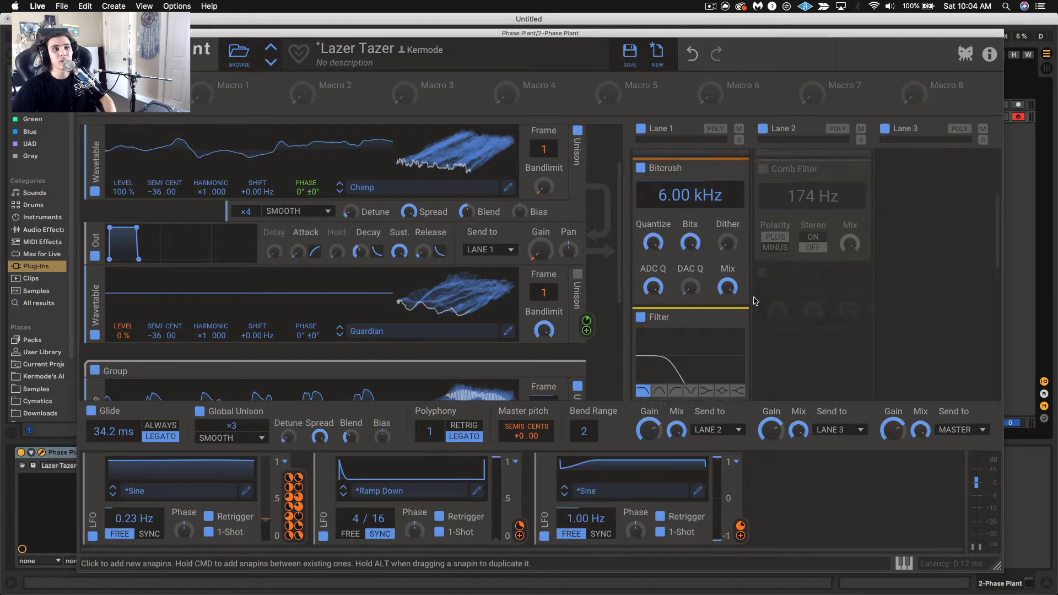
pyautogui.click(741, 282)
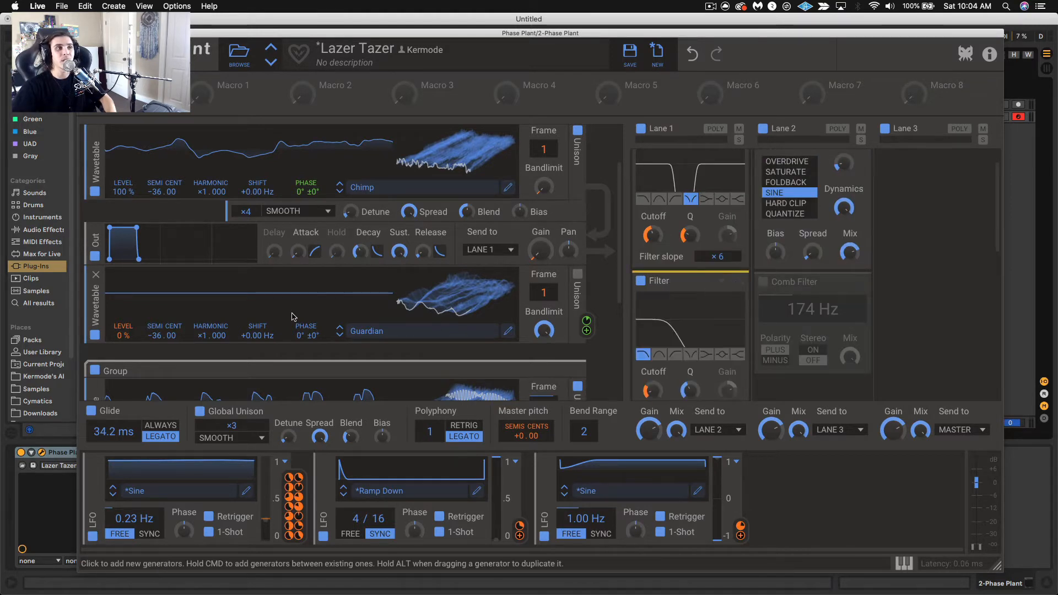
# Step: Randomize the patch of the Distortion in Lane 2 repeatedly, and randomize the second Filter in Lane 1 as well
pyautogui.scroll(4, 313, 200)
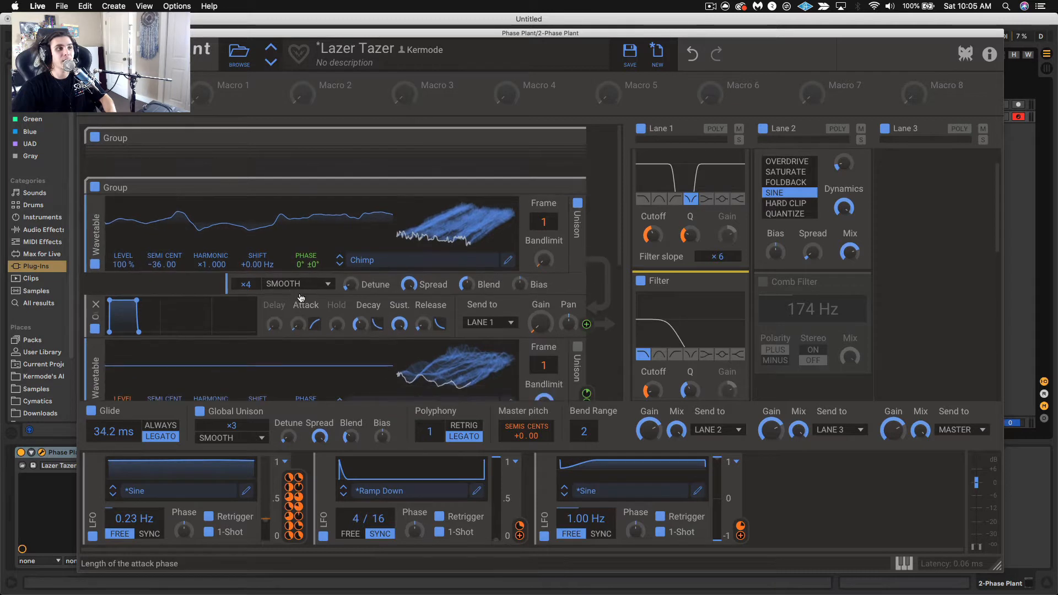
pyautogui.scroll(2, 689, 331)
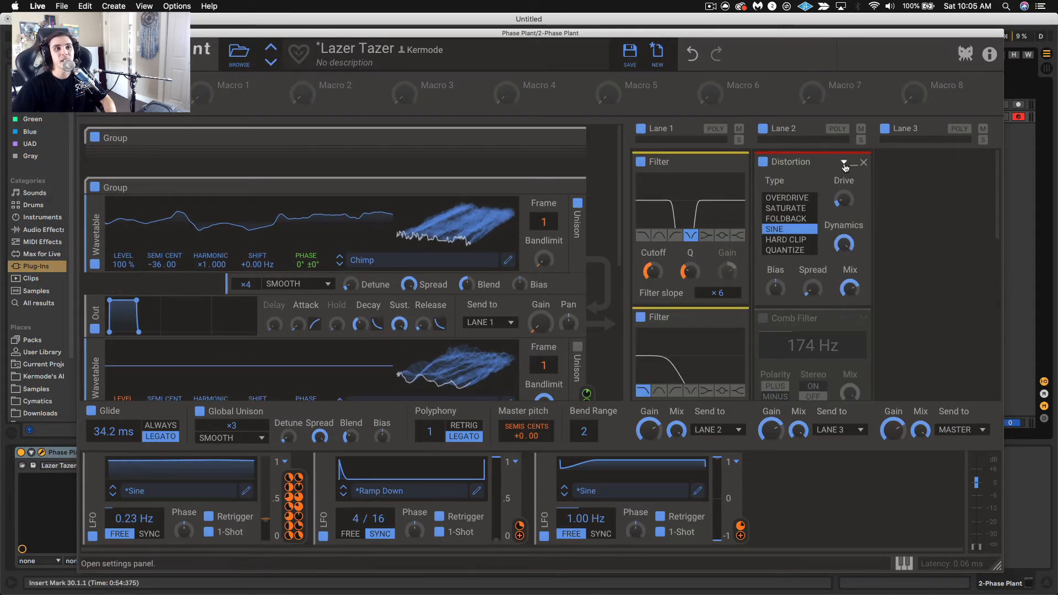
pyautogui.click(844, 164)
pyautogui.click(864, 183)
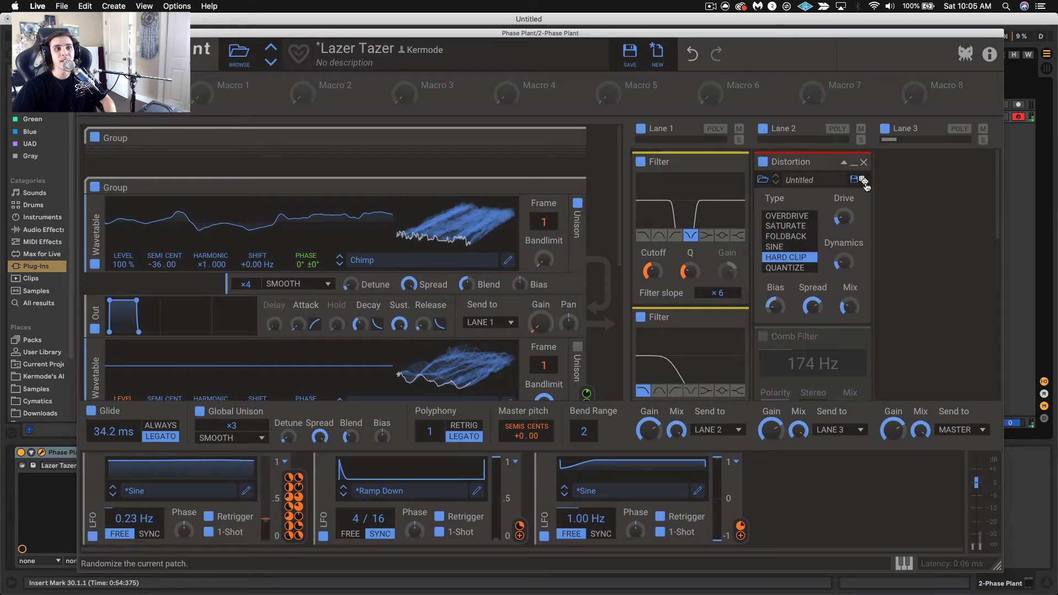
pyautogui.click(864, 183)
pyautogui.click(865, 183)
pyautogui.click(865, 183)
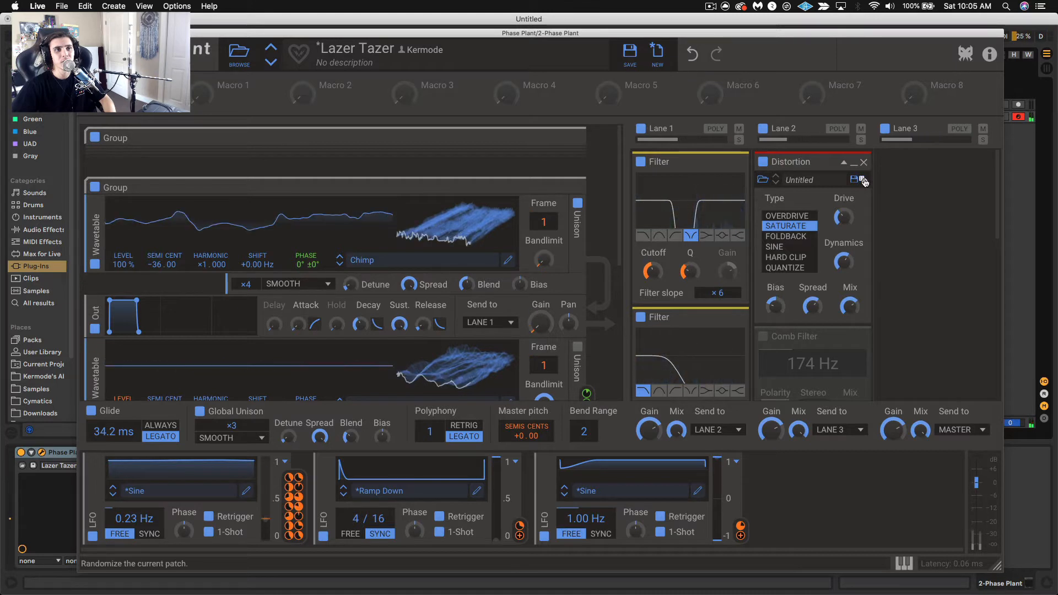
pyautogui.click(863, 181)
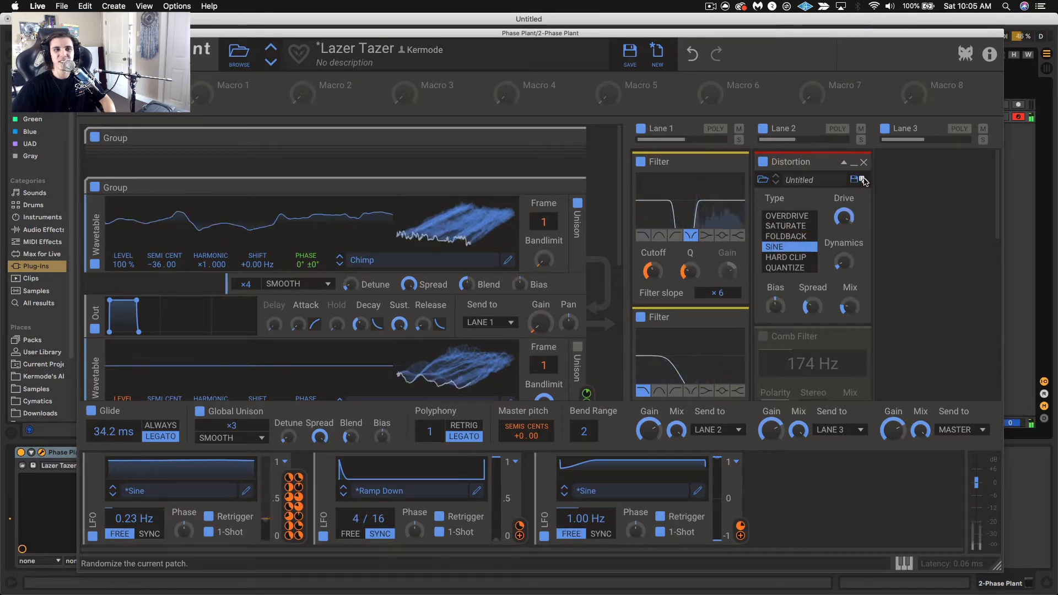
pyautogui.click(863, 180)
pyautogui.click(863, 180)
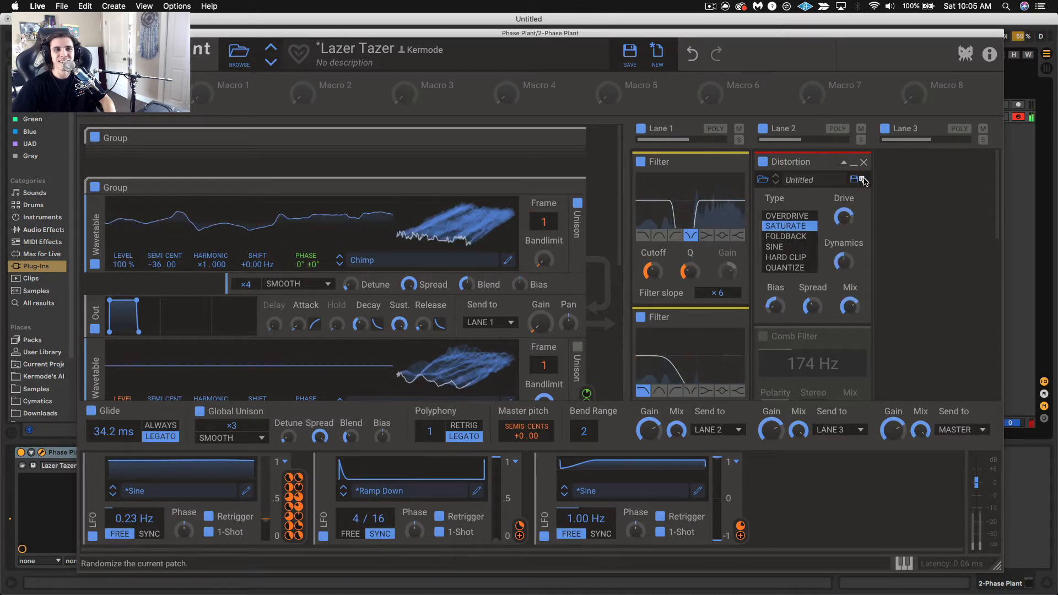
pyautogui.click(864, 180)
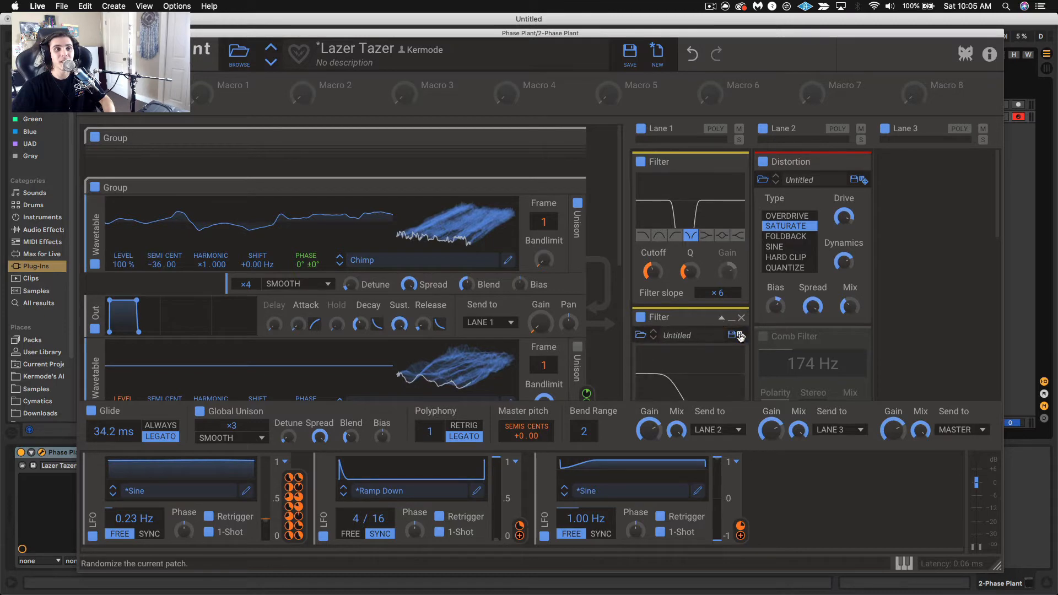
pyautogui.click(741, 337)
pyautogui.click(862, 181)
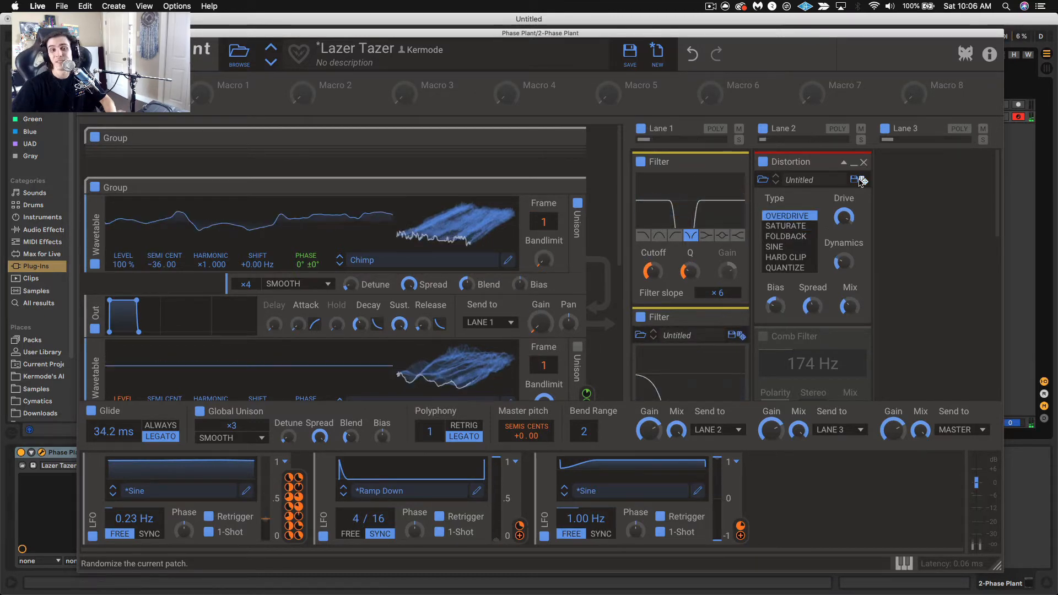
# Step: Load the My First Bass preset and set its first wavetable's frame to 156 and harmonic to ×1.228
pyautogui.click(269, 63)
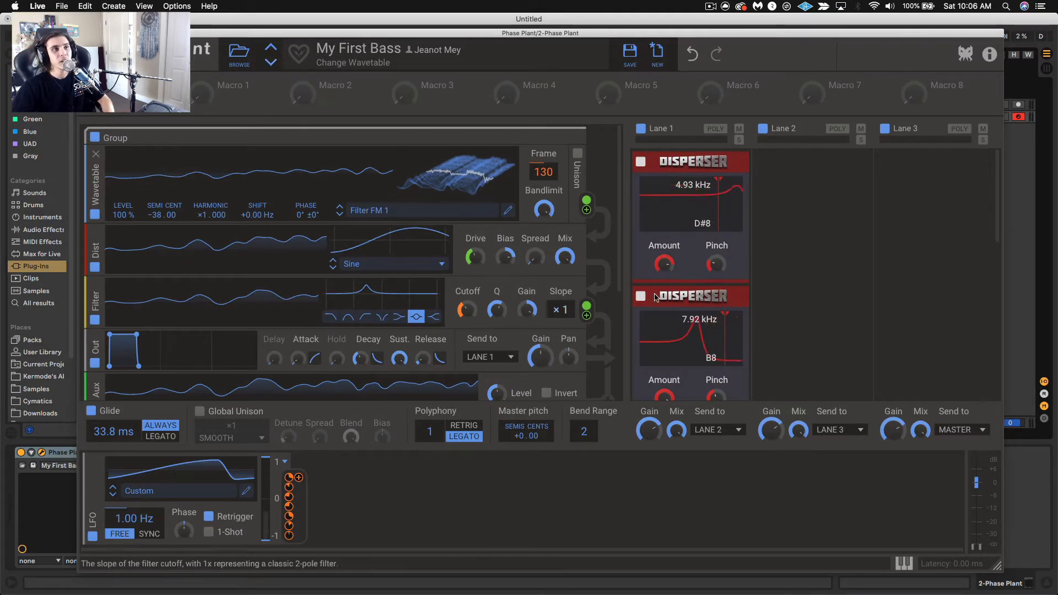
pyautogui.moveTo(544, 181); pyautogui.dragTo(542, 173)
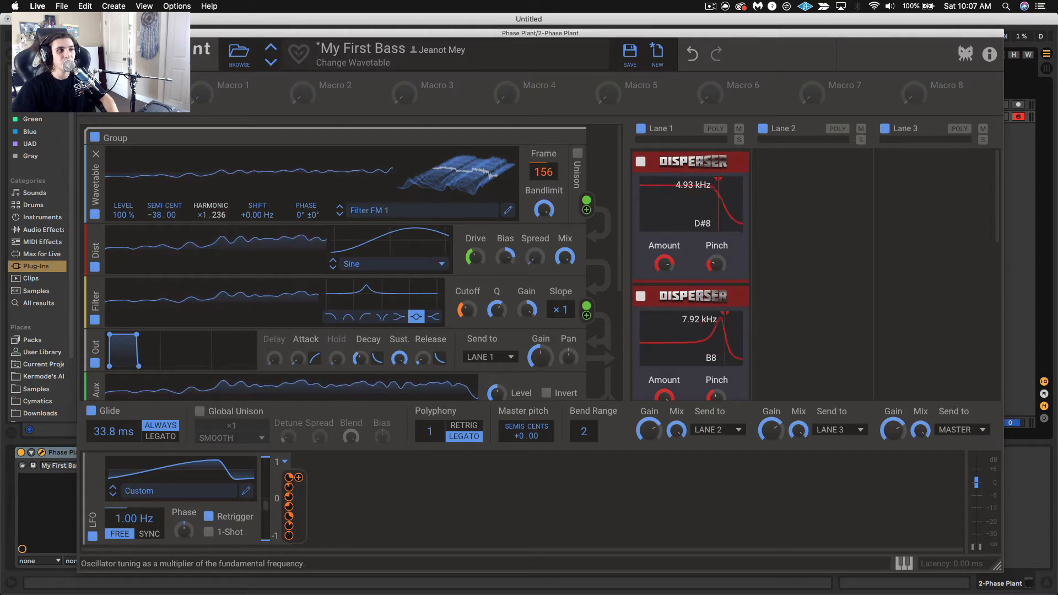
pyautogui.moveTo(219, 215); pyautogui.dragTo(219, 221)
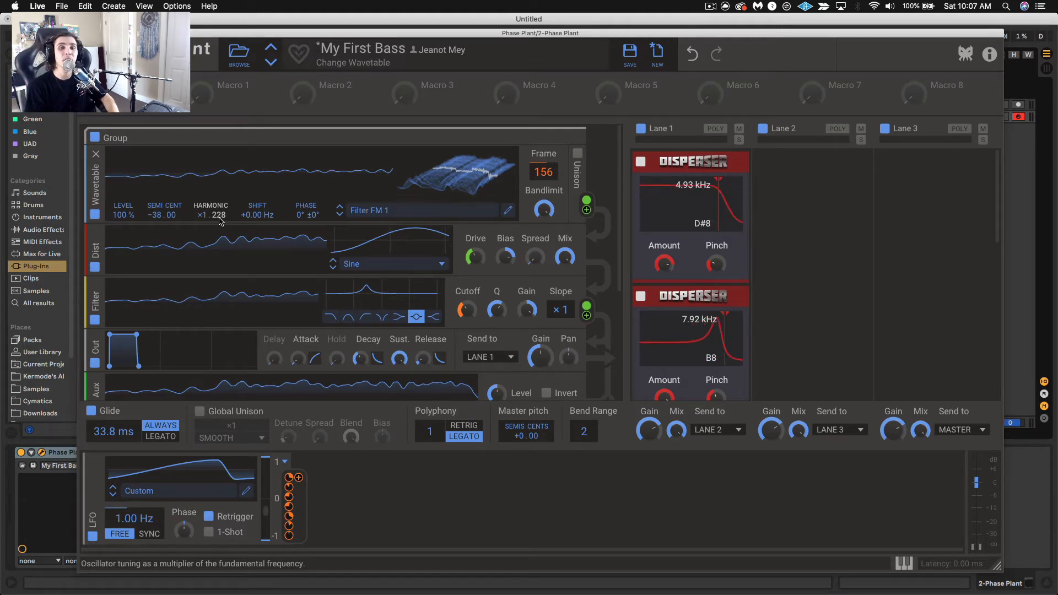
# Step: Insert a new Wavetable generator between the Filter FM 1 wavetable and the distortion
pyautogui.scroll(-2, 331, 287)
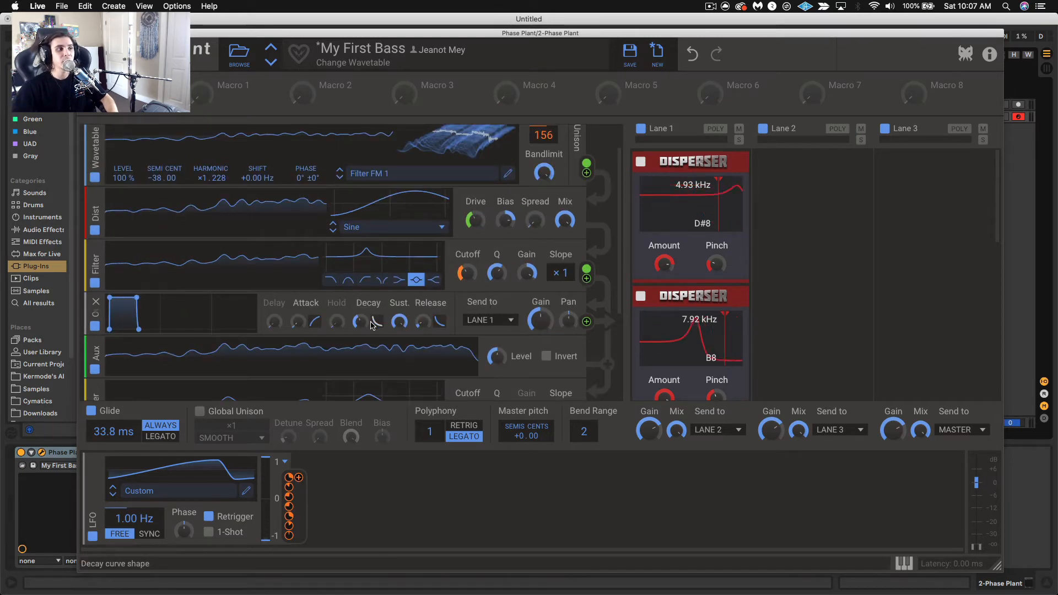
pyautogui.scroll(2, 419, 265)
pyautogui.click(456, 219)
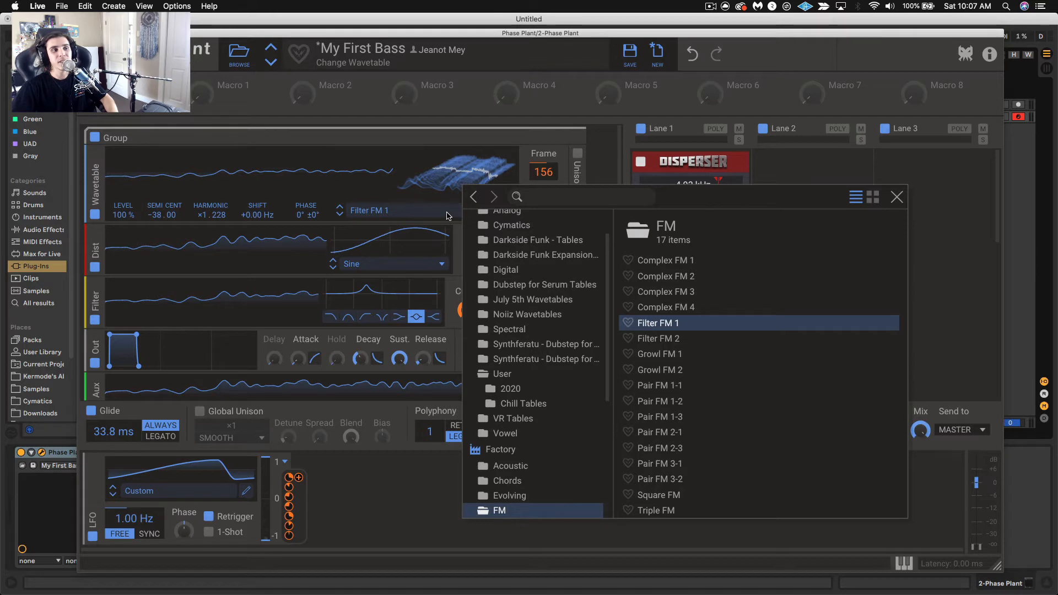
pyautogui.click(438, 209)
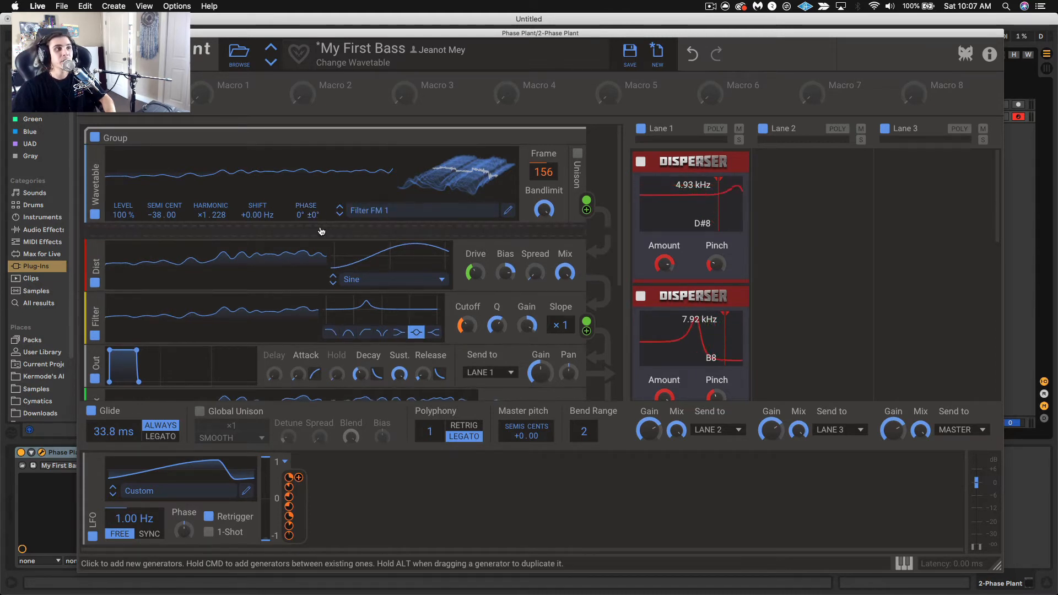
pyautogui.click(322, 228)
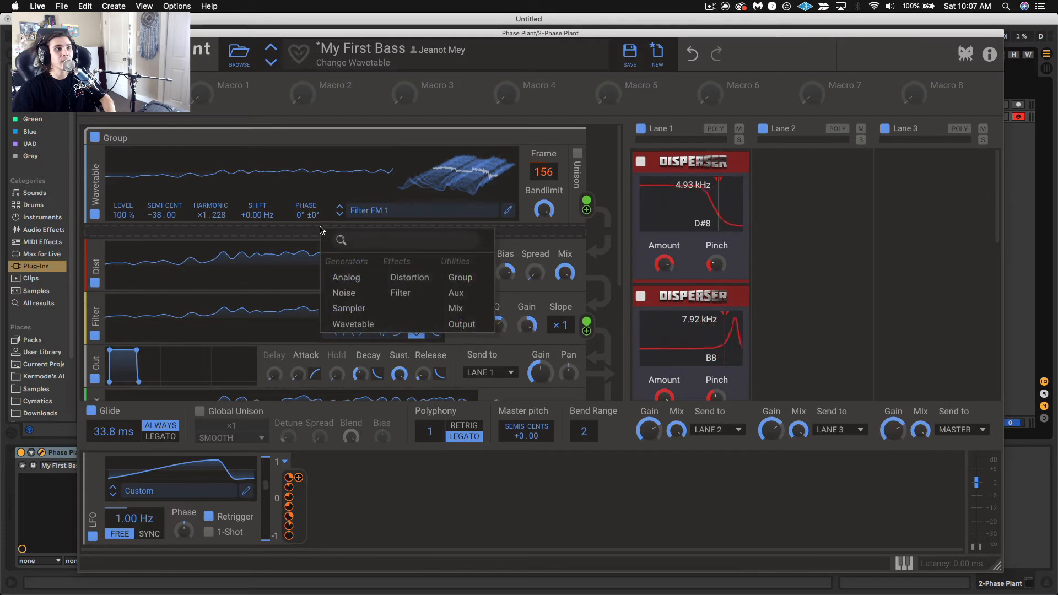
pyautogui.click(353, 324)
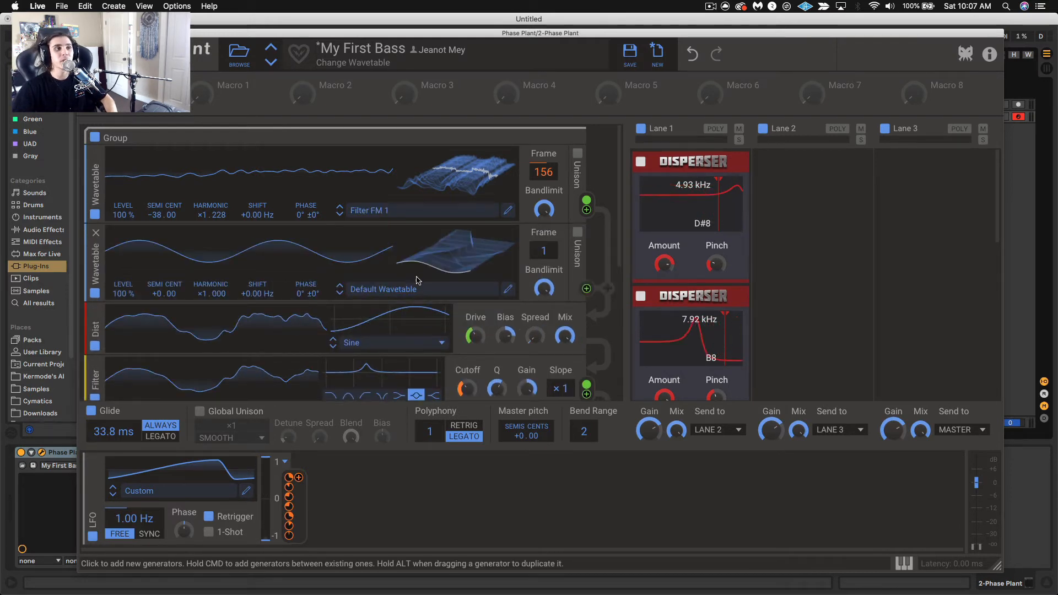
# Step: Search the wavetable library for "filter fm 1" and load Filter FM 1 into the new generator
pyautogui.click(485, 290)
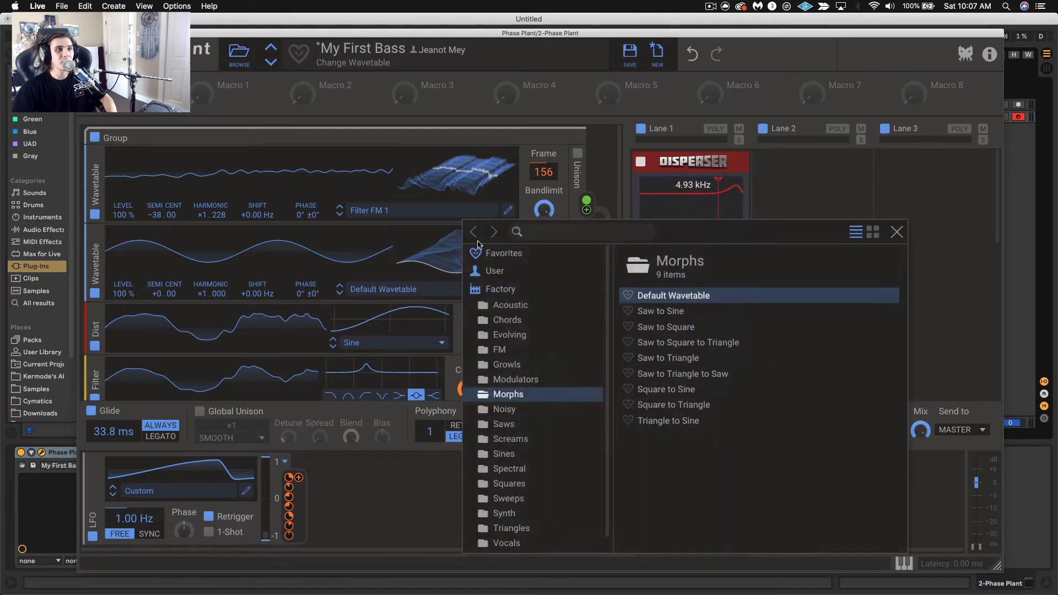
pyautogui.click(546, 234)
pyautogui.write('filt')
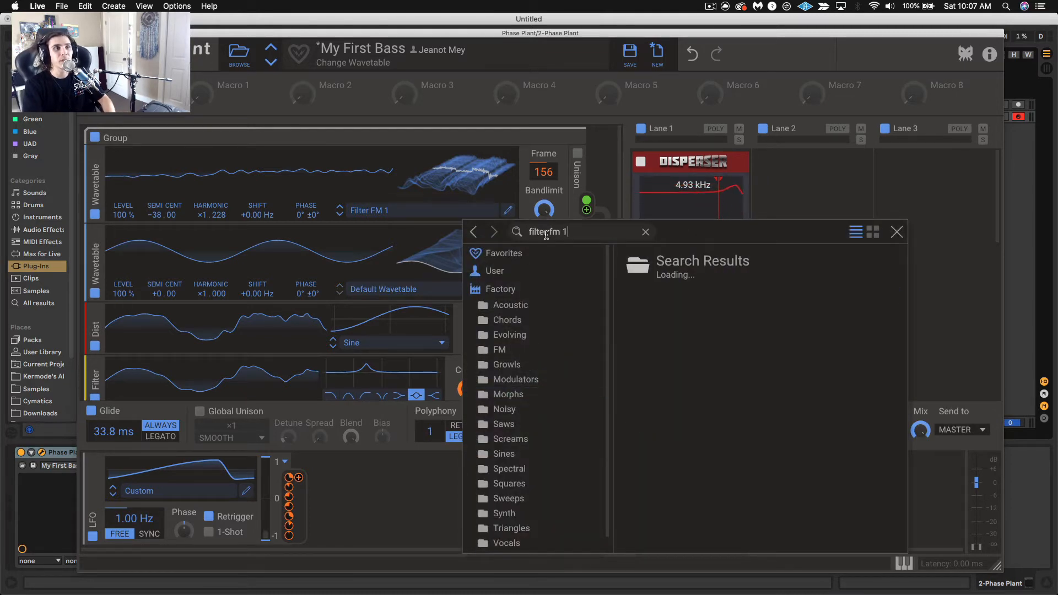
pyautogui.write('er fm 1')
pyautogui.click(546, 234)
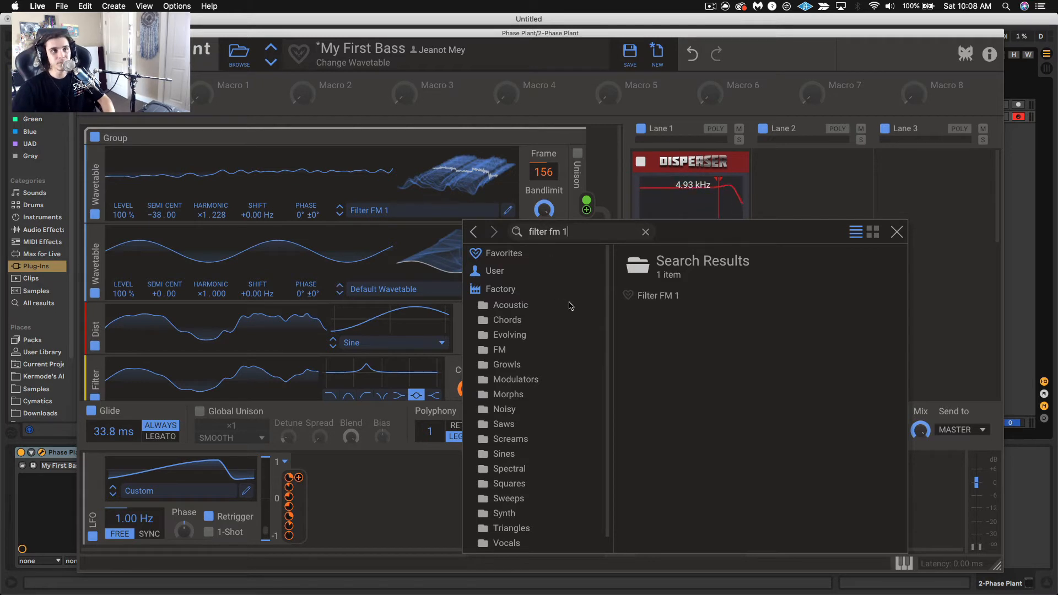
pyautogui.click(671, 297)
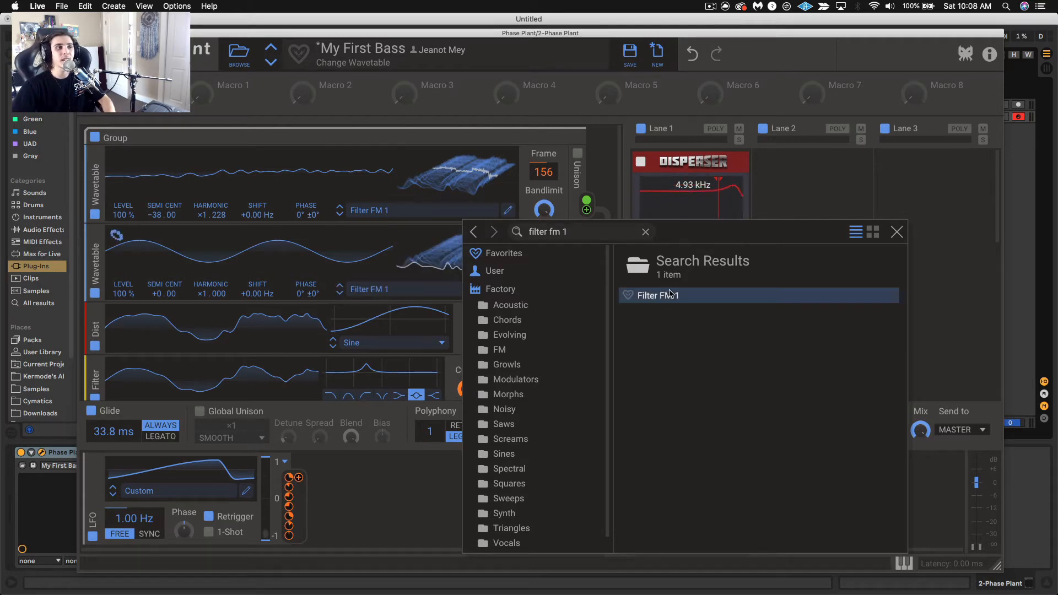
pyautogui.click(425, 258)
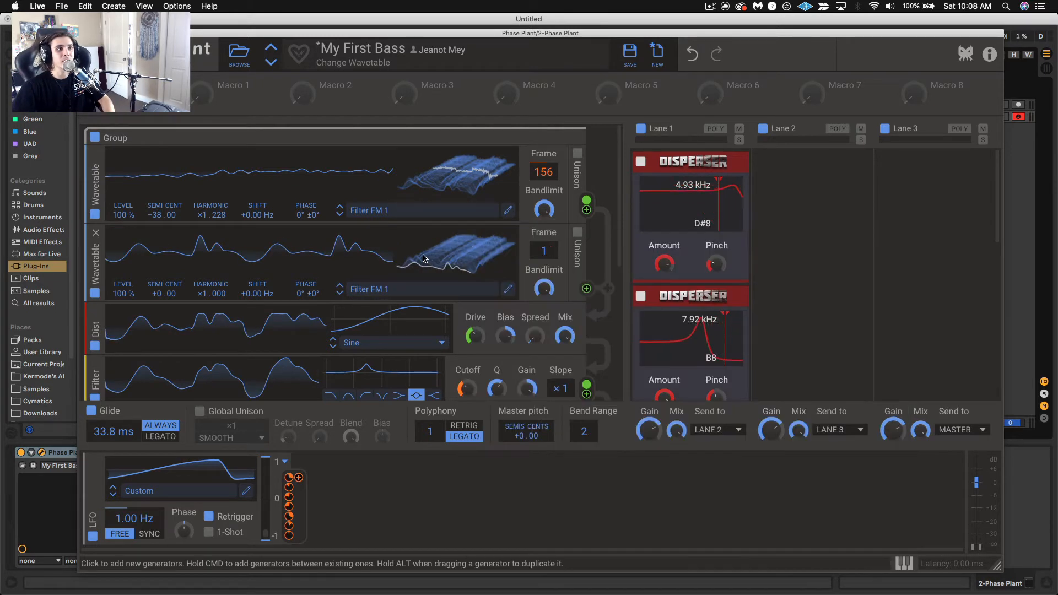
# Step: Reset the first wavetable's frame to 1 and clear the modulation on that frame and on the distortion's drive
pyautogui.moveTo(404, 591)
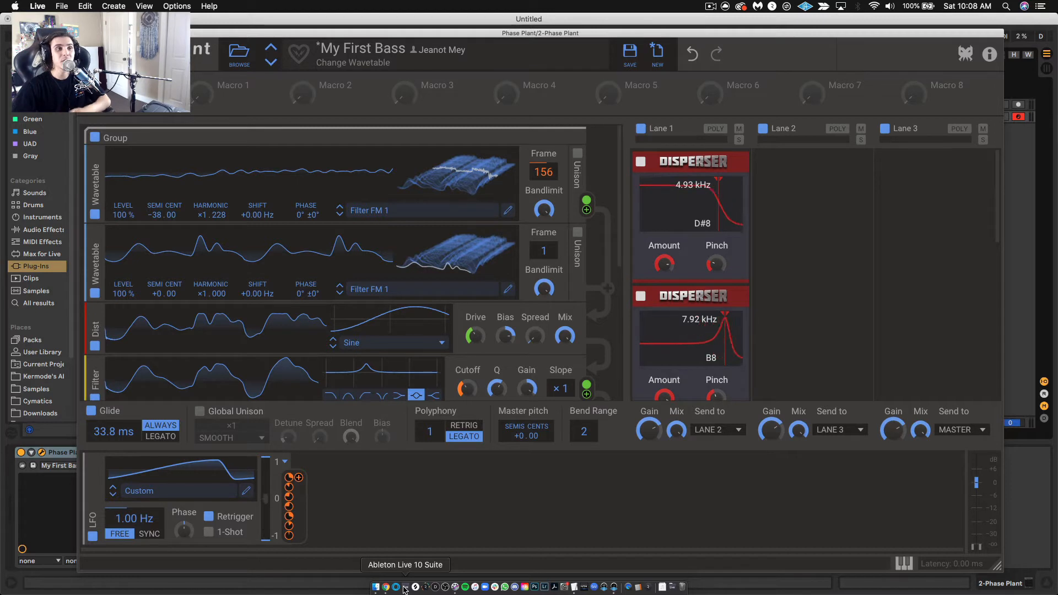
pyautogui.doubleClick(543, 172)
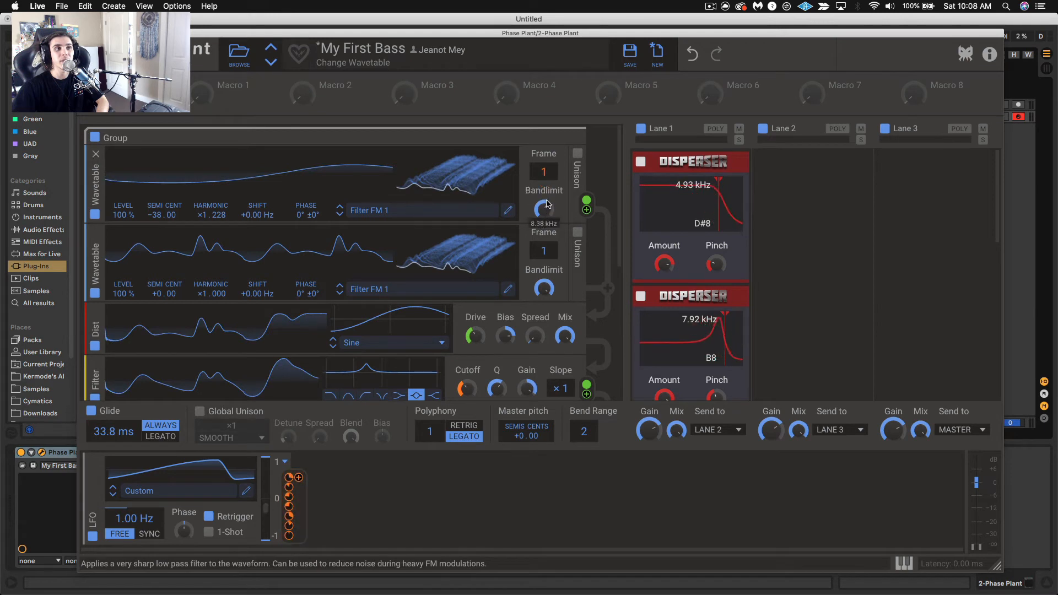
pyautogui.doubleClick(472, 336)
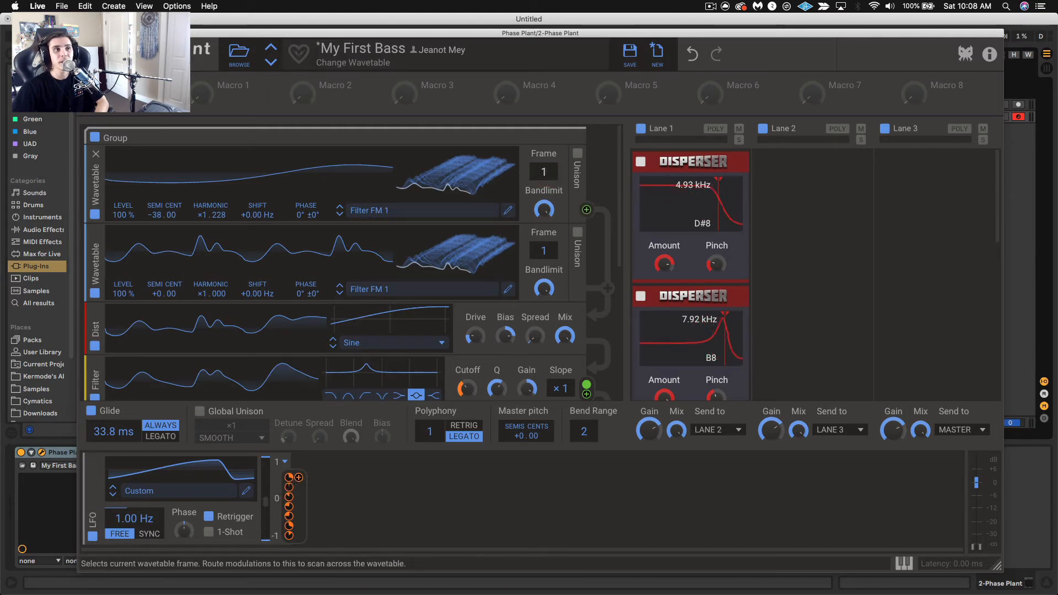
pyautogui.doubleClick(544, 188)
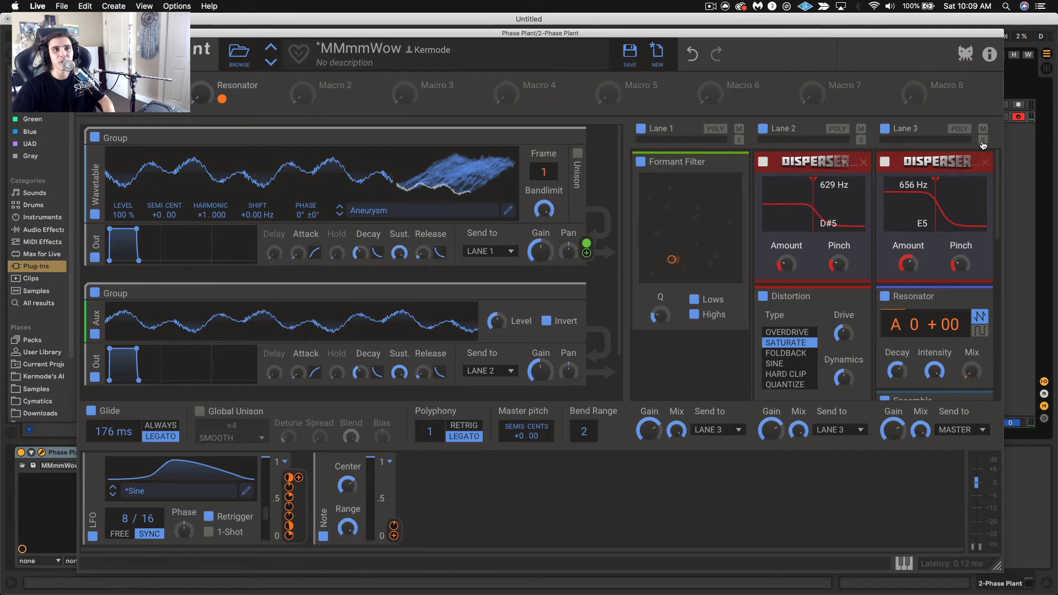
# Step: Audition Lane 1 and Lane 3 on their own
pyautogui.click(739, 142)
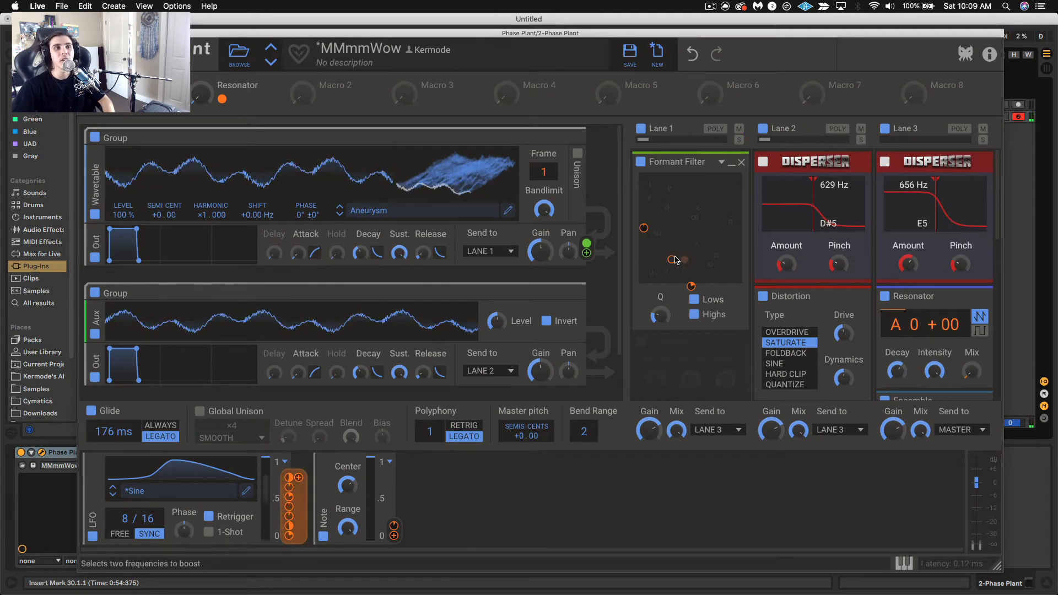
pyautogui.click(983, 143)
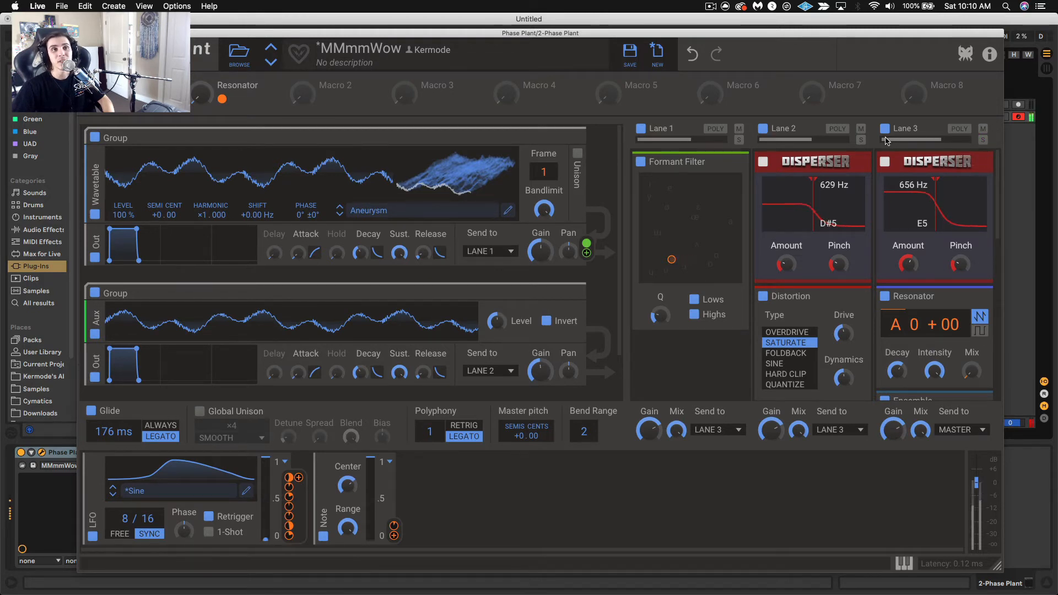
# Step: Audition Lane 2's effects by briefly bypassing, muting and soloing the lane
pyautogui.click(763, 130)
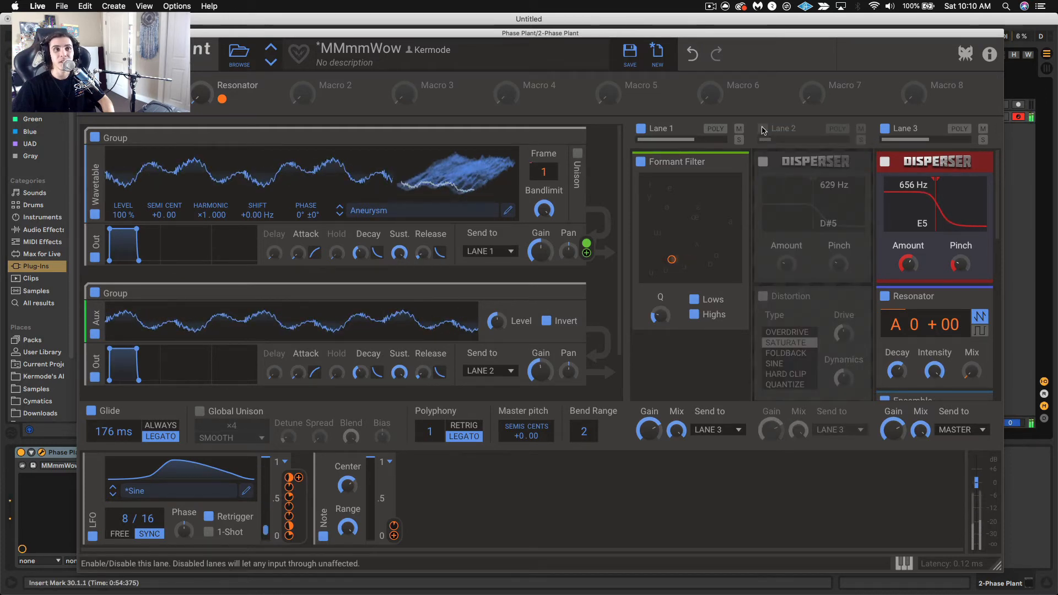
pyautogui.click(763, 129)
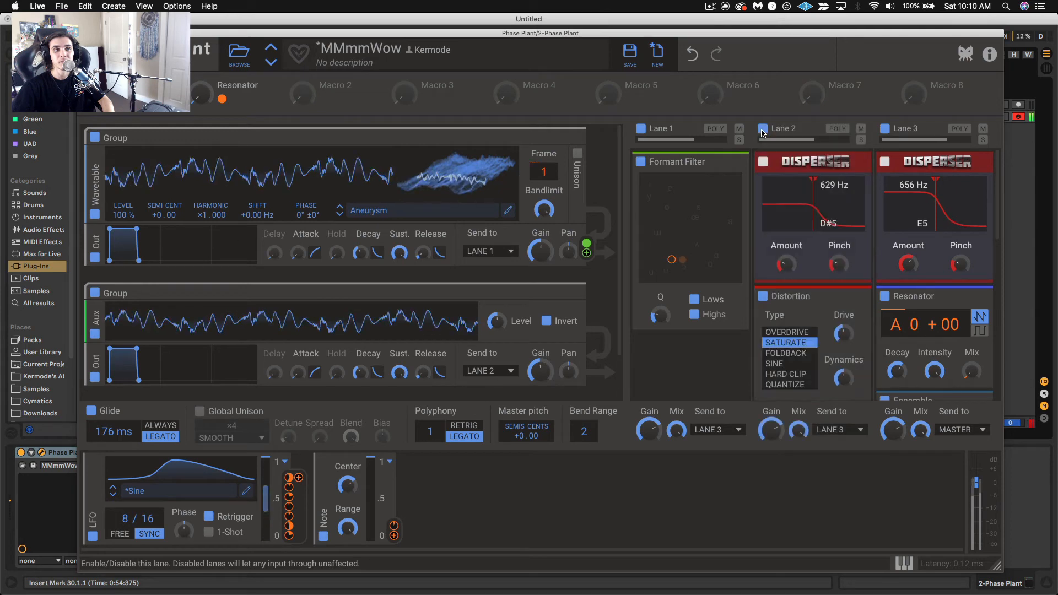
pyautogui.click(862, 129)
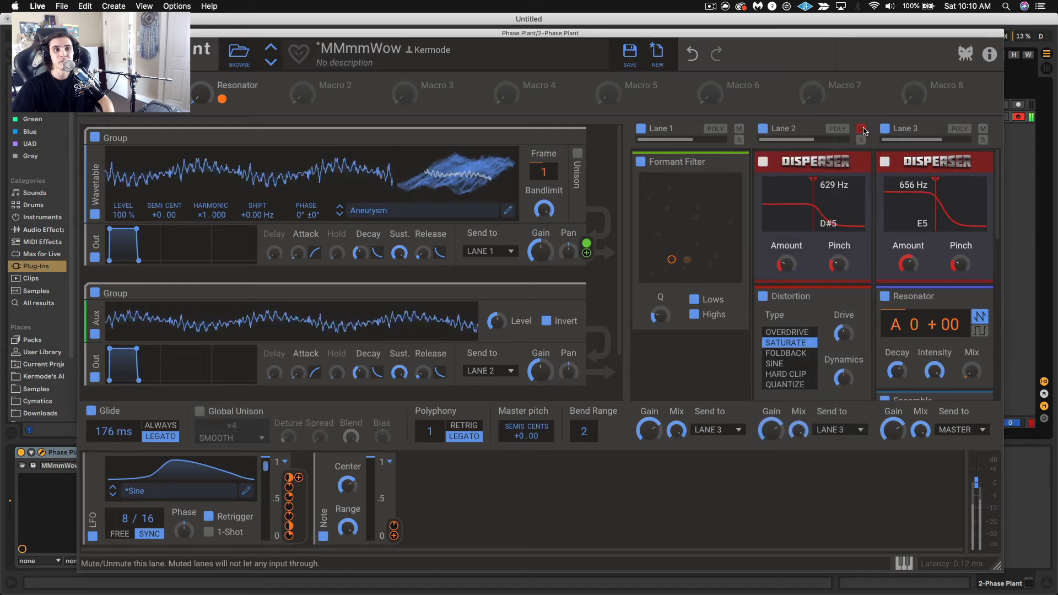
pyautogui.click(764, 129)
pyautogui.click(765, 130)
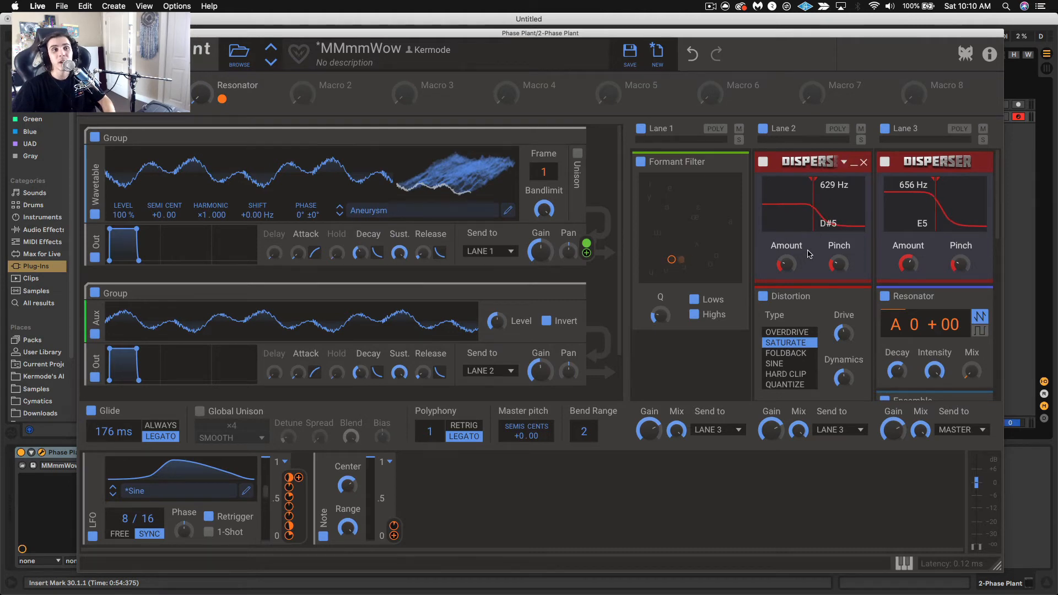
pyautogui.scroll(-5, 808, 254)
pyautogui.scroll(4, 816, 231)
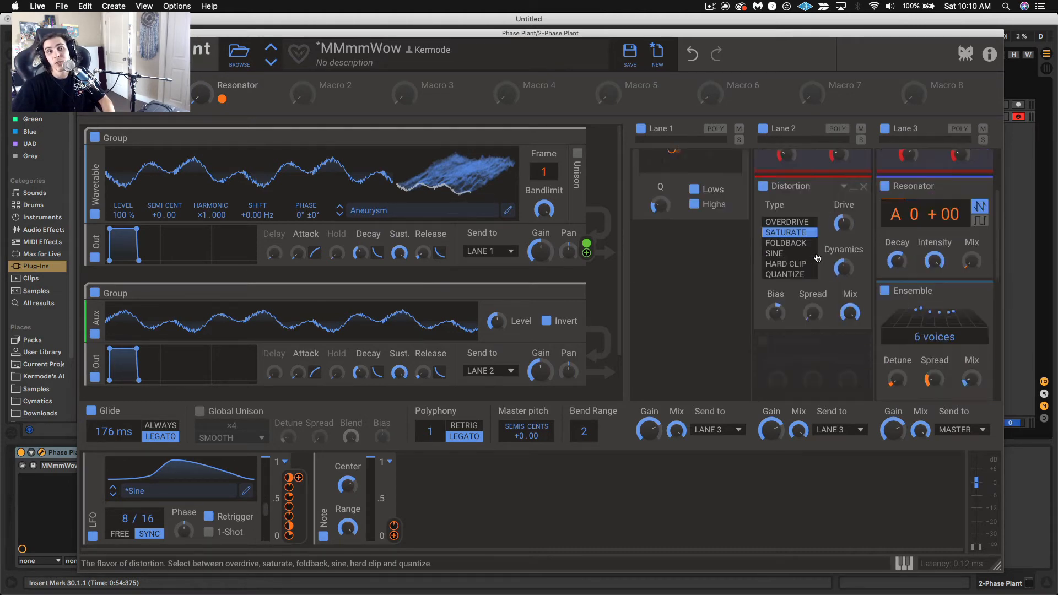
pyautogui.click(862, 140)
pyautogui.click(865, 141)
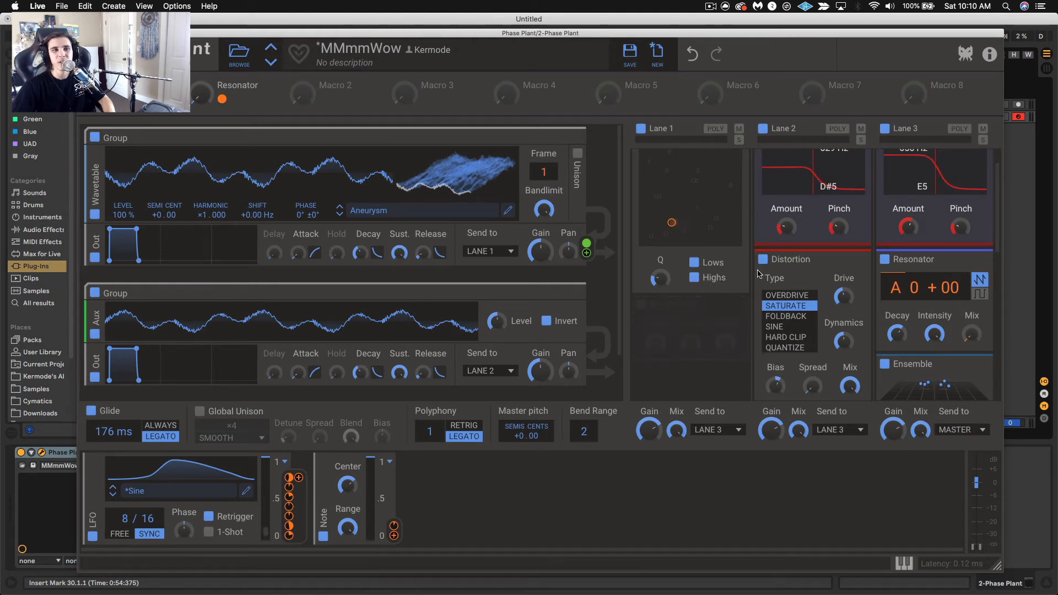
# Step: Solo Lane 1 and add a Filter effect below its Formant Filter
pyautogui.click(740, 141)
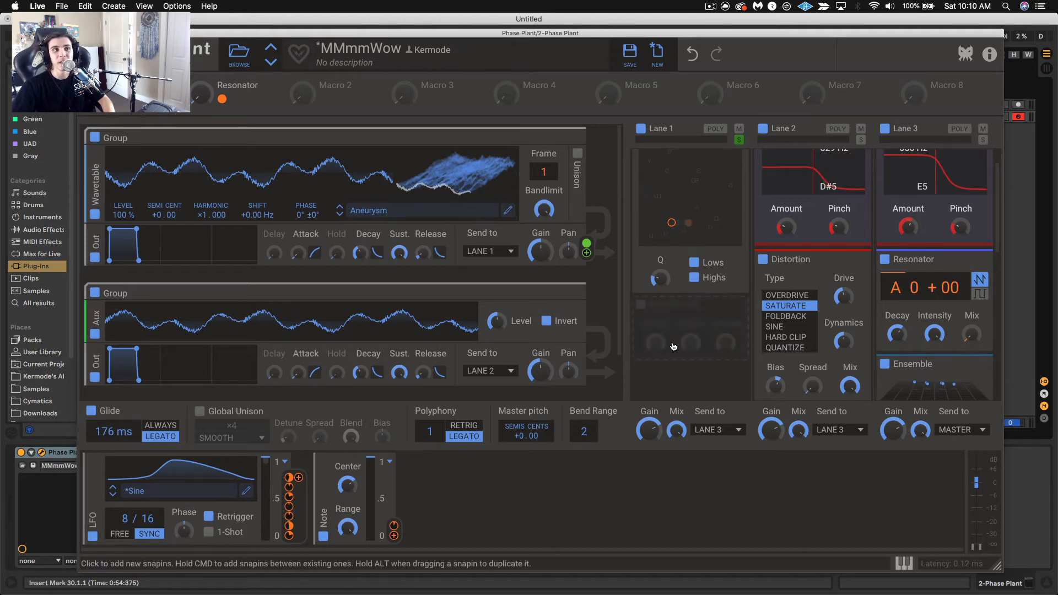
pyautogui.click(674, 346)
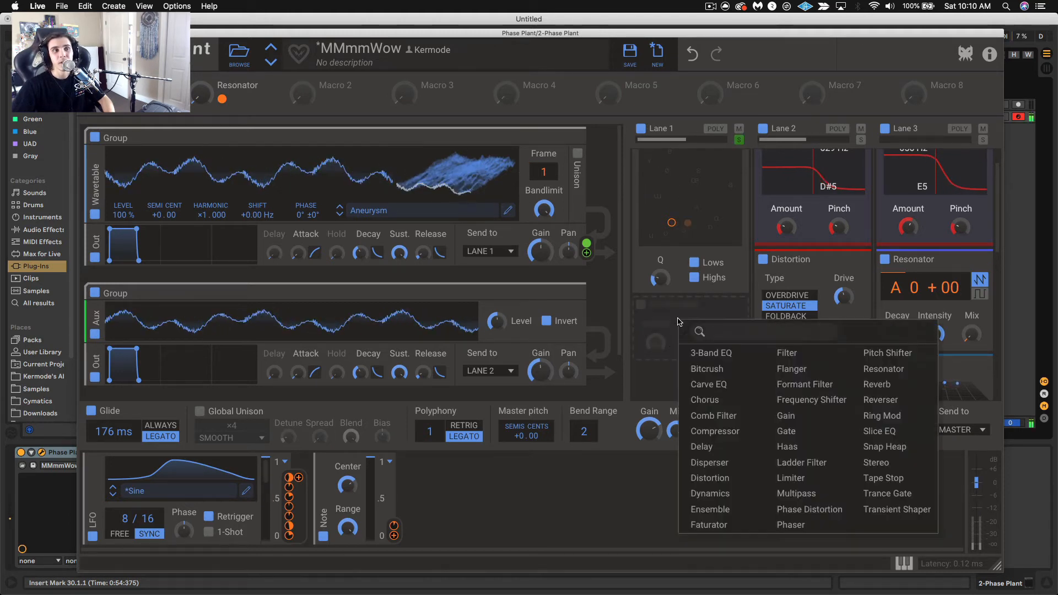
pyautogui.click(784, 356)
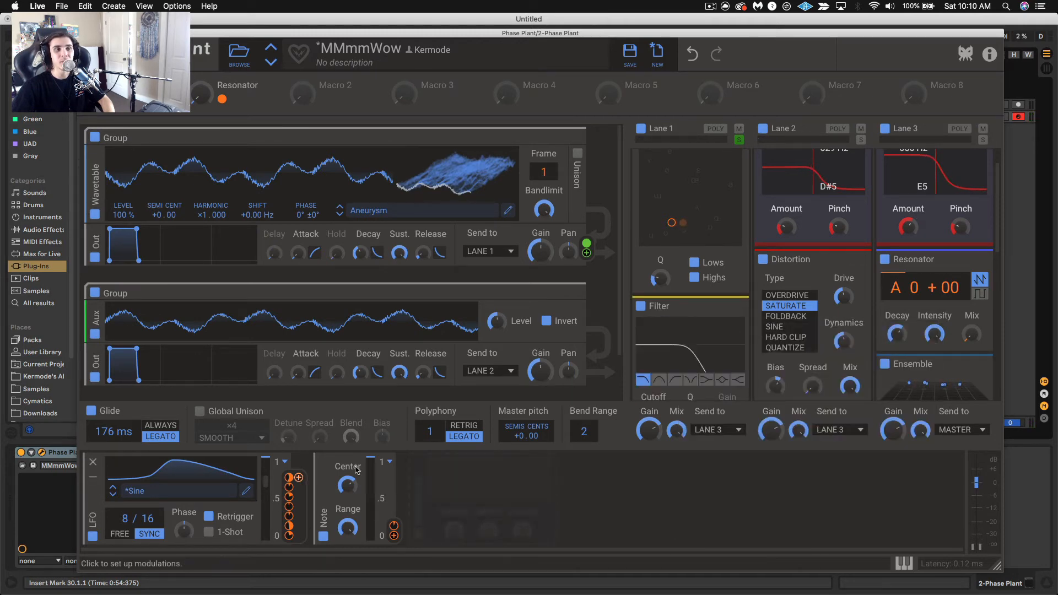
# Step: Modulate the cutoff of Lane 1's new Filter with the LFO
pyautogui.click(298, 477)
pyautogui.scroll(-3, 670, 364)
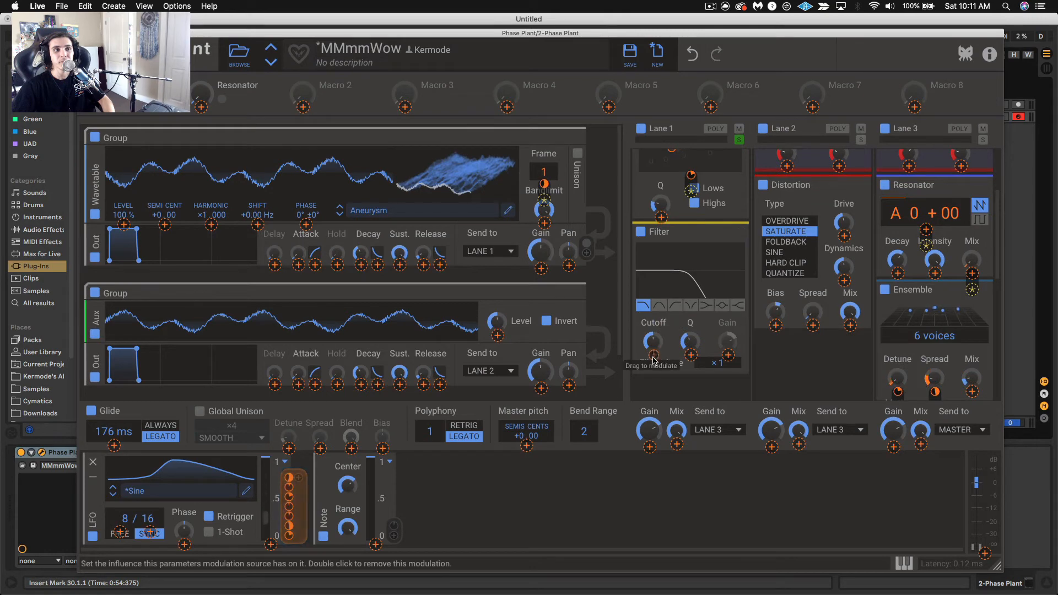
pyautogui.click(653, 355)
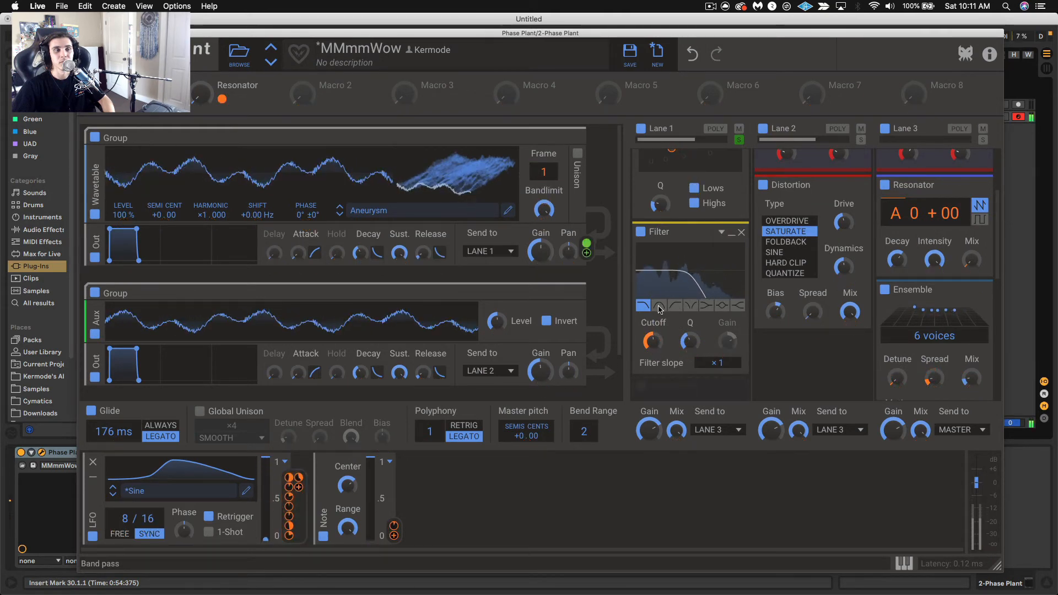
# Step: Switch Lane 1's Filter to band pass with a Q of 3.581, and take the lane out of solo
pyautogui.click(659, 306)
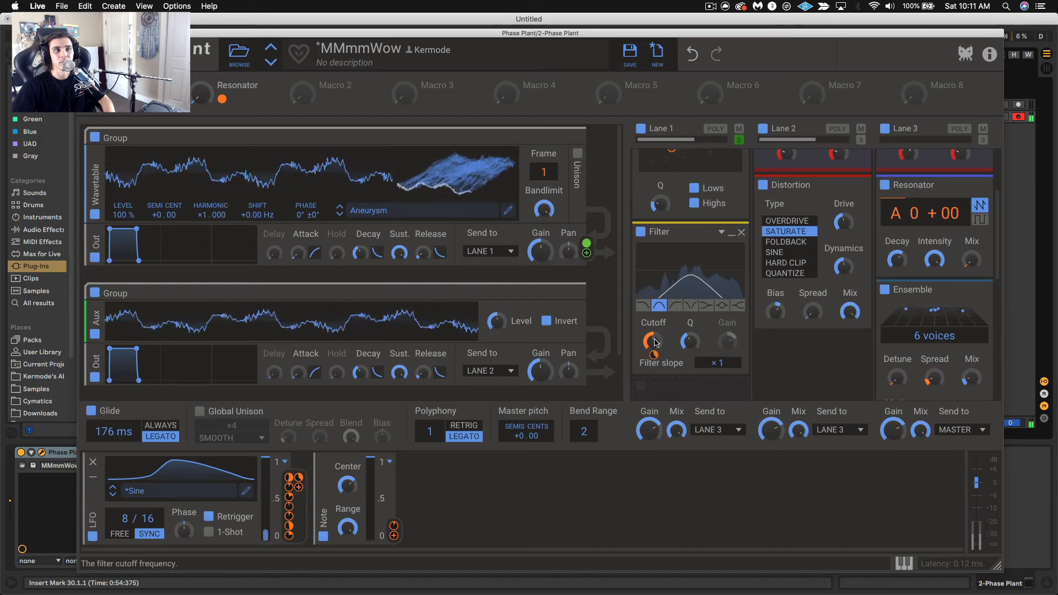
pyautogui.moveTo(689, 341); pyautogui.dragTo(690, 320)
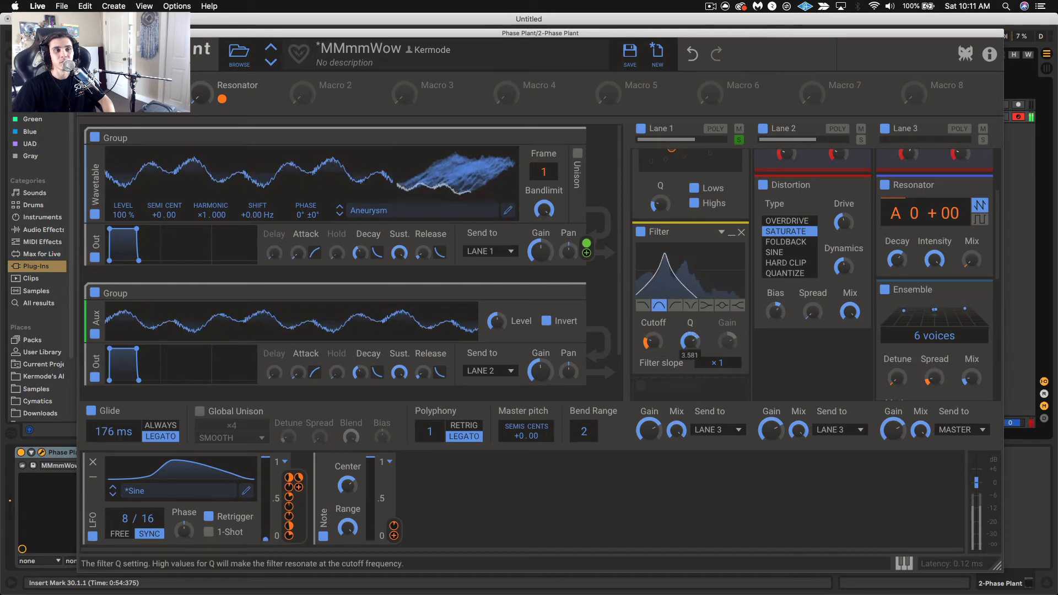
pyautogui.click(739, 141)
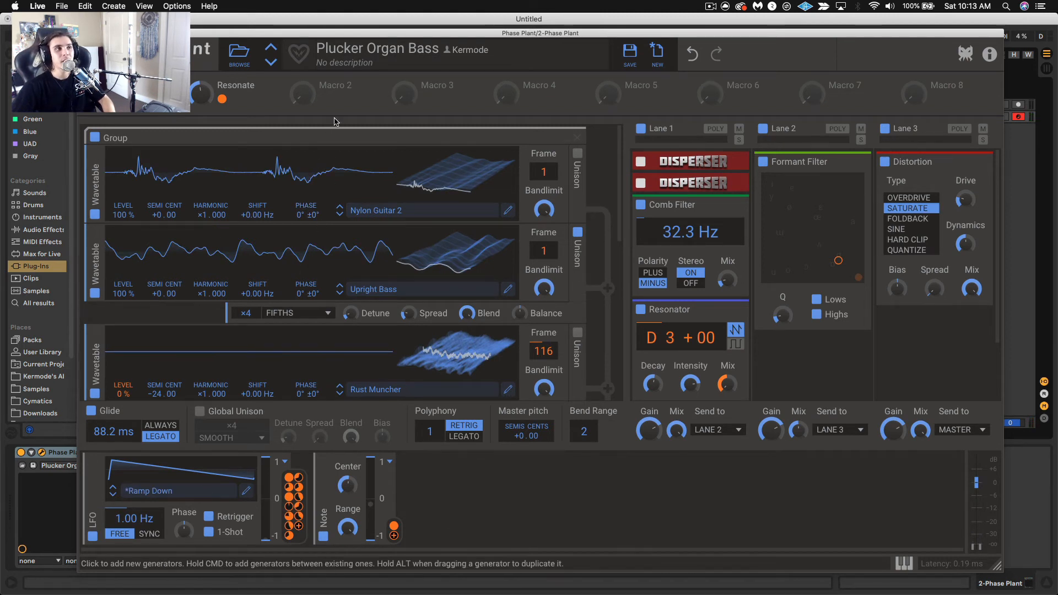
# Step: Make Macro 2 scale the LFO modulation of the Nylon Guitar 2, Upright Bass and Rust Muncher frames by 100 %, and turn the macro fully up
pyautogui.click(325, 99)
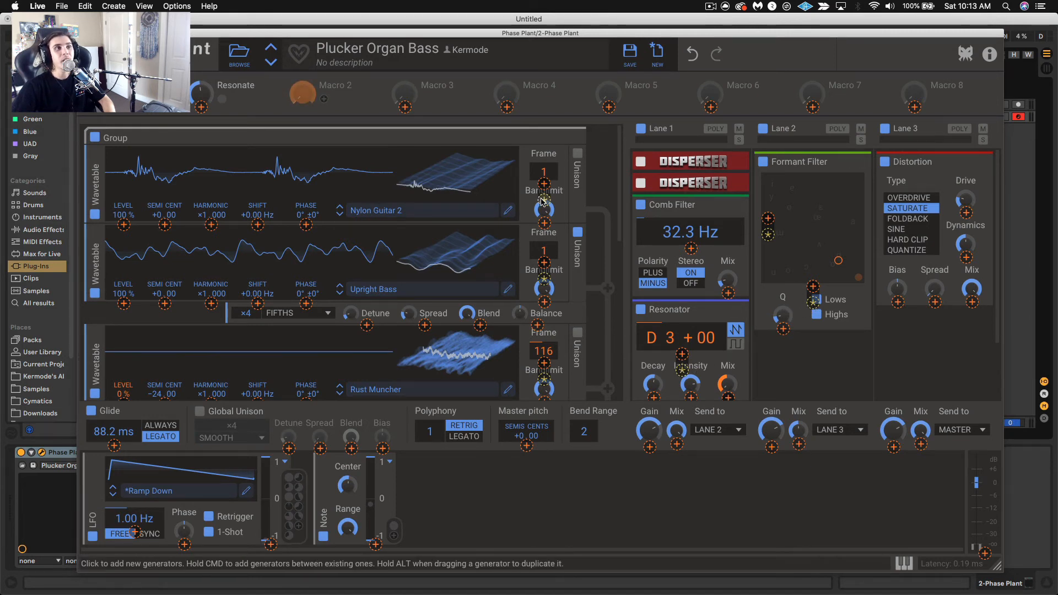
pyautogui.moveTo(543, 201)
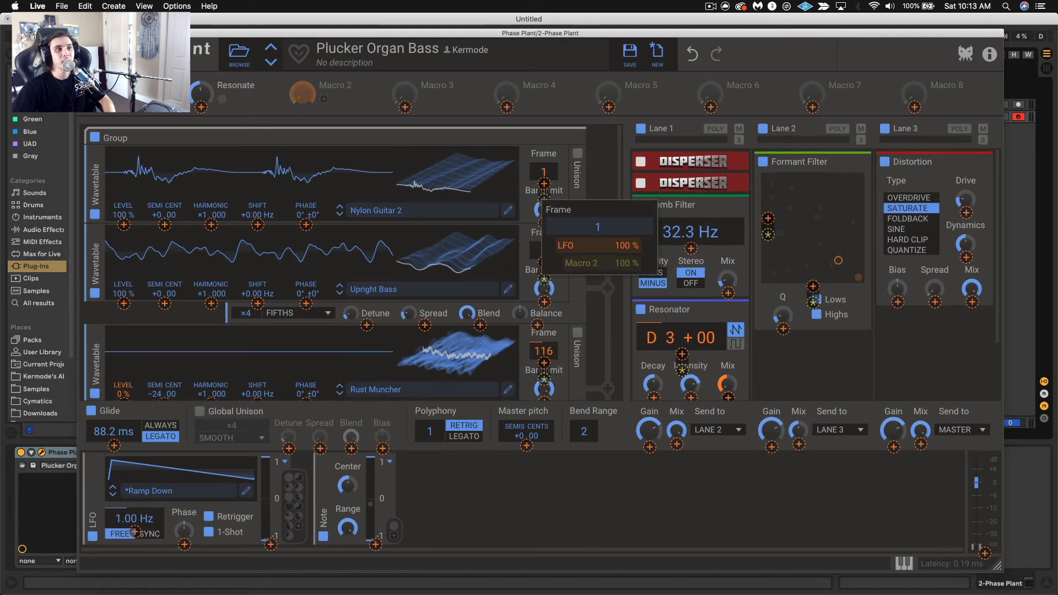
pyautogui.click(589, 268)
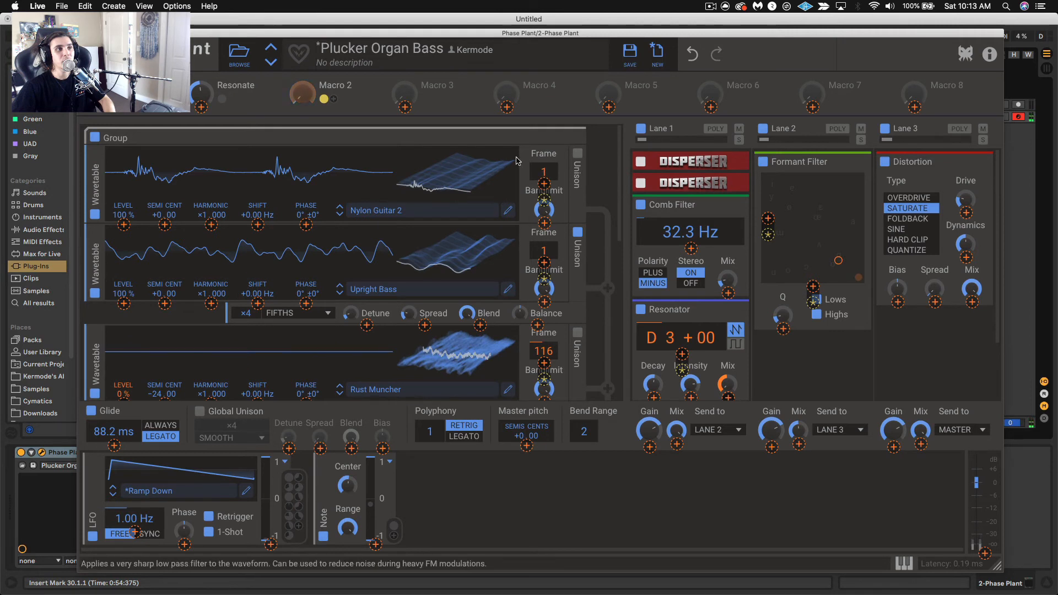
pyautogui.moveTo(544, 279)
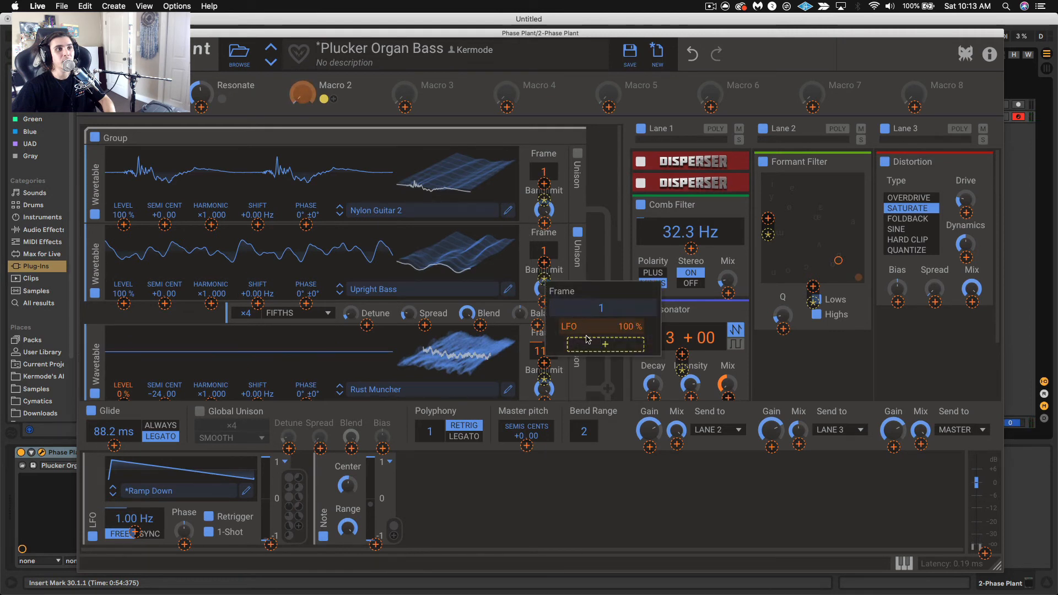
pyautogui.moveTo(588, 340); pyautogui.dragTo(594, 346)
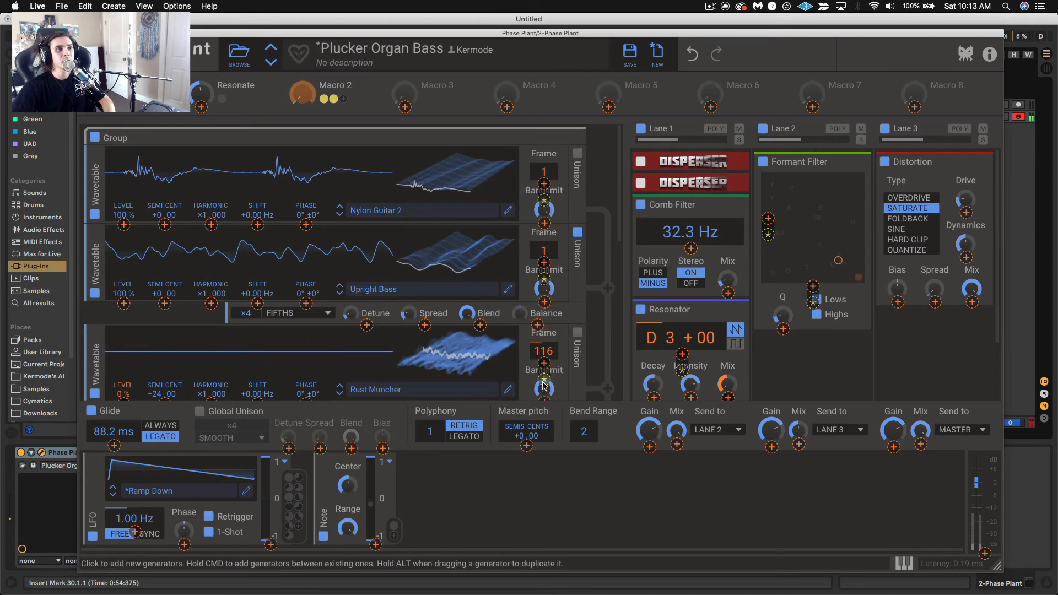
pyautogui.moveTo(544, 384)
pyautogui.moveTo(588, 449); pyautogui.dragTo(588, 447)
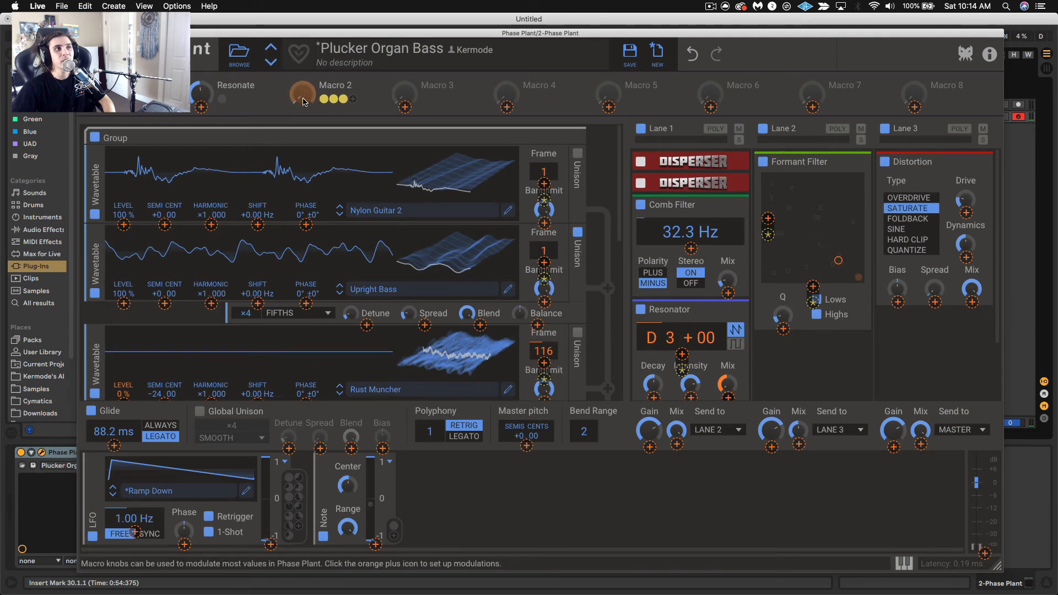
pyautogui.moveTo(303, 102); pyautogui.dragTo(302, 77)
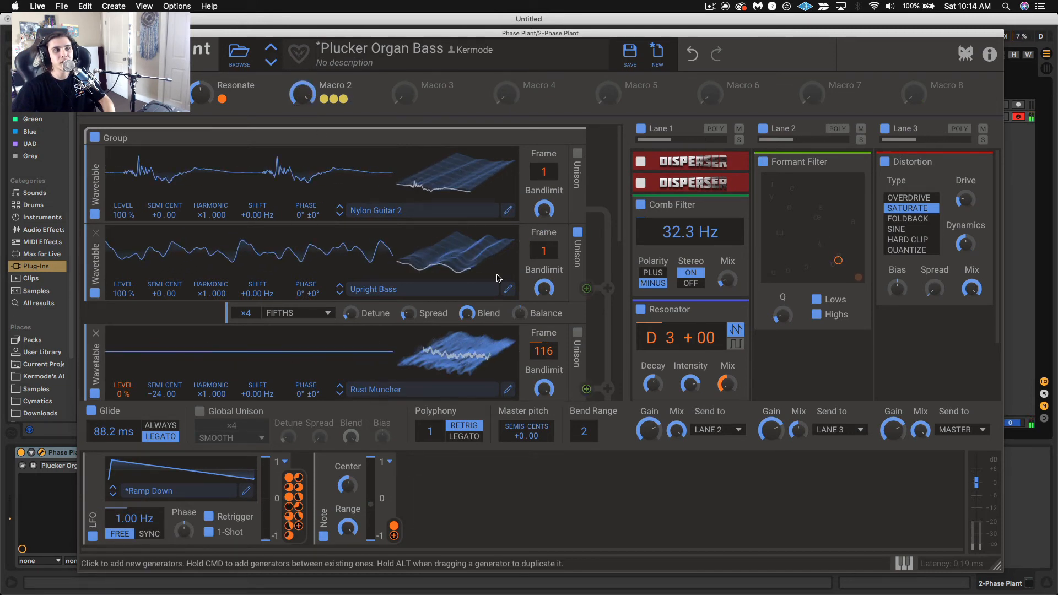
pyautogui.moveTo(302, 94); pyautogui.dragTo(302, 66)
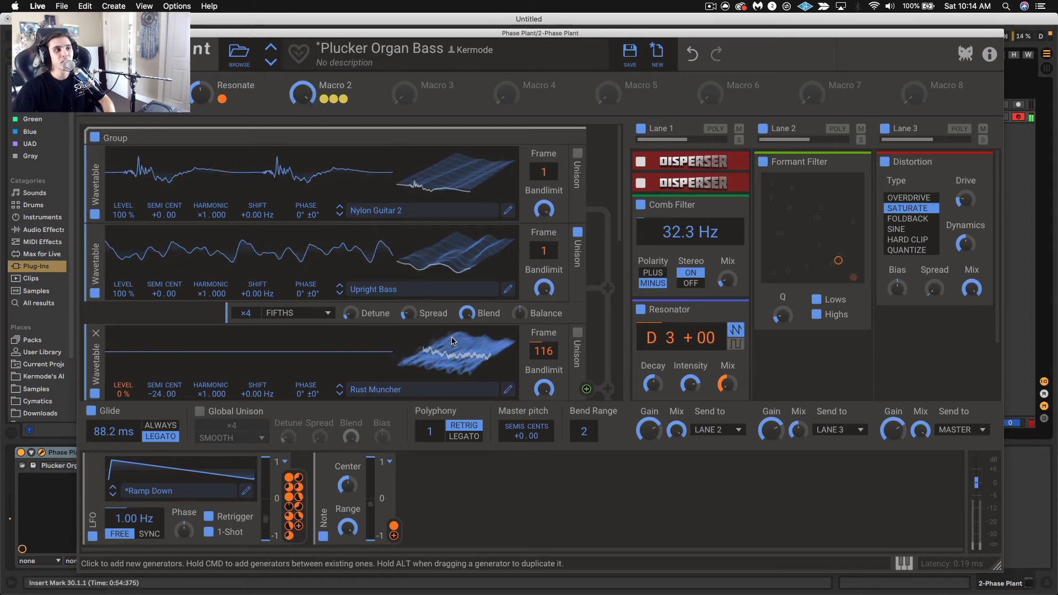
# Step: Make Macro 2 scale the LFO modulation of the group's output gain by 100 %, and sweep the macro from zero to full
pyautogui.scroll(-5, 452, 340)
pyautogui.scroll(-3, 452, 340)
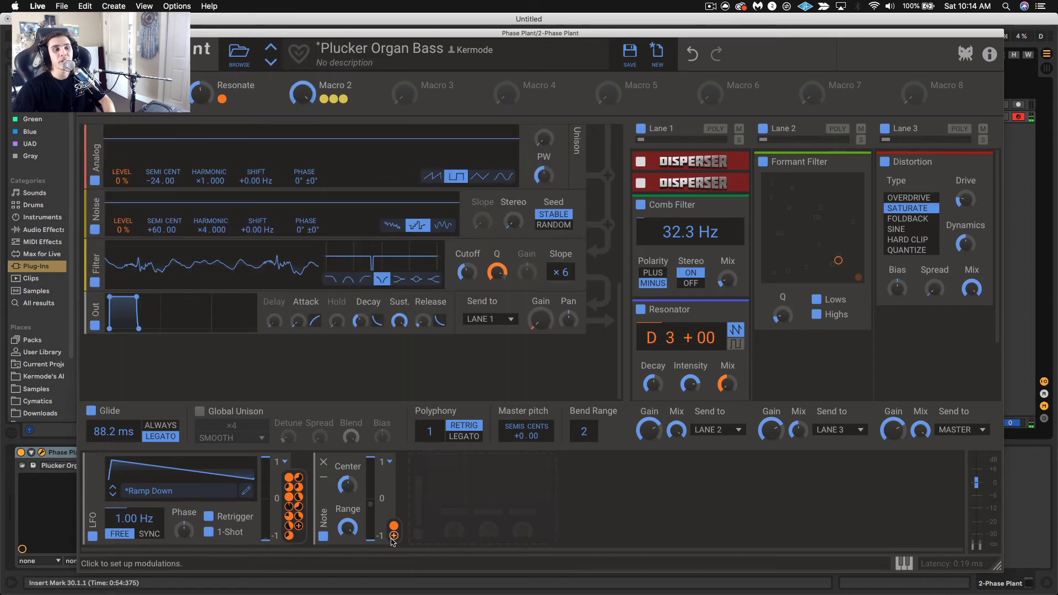
pyautogui.moveTo(353, 100); pyautogui.dragTo(540, 387)
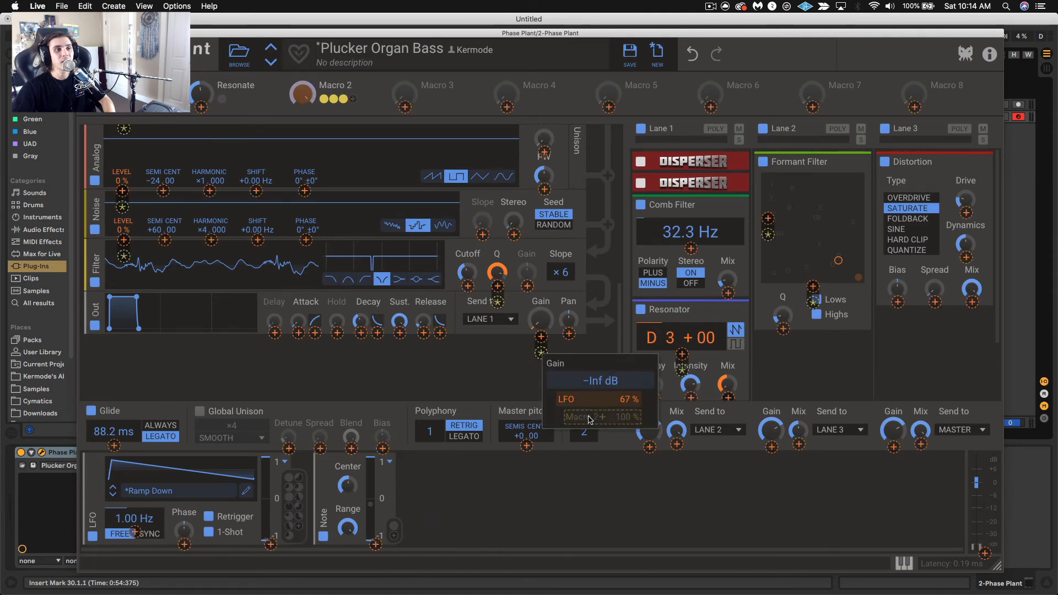
pyautogui.moveTo(589, 421); pyautogui.dragTo(589, 420)
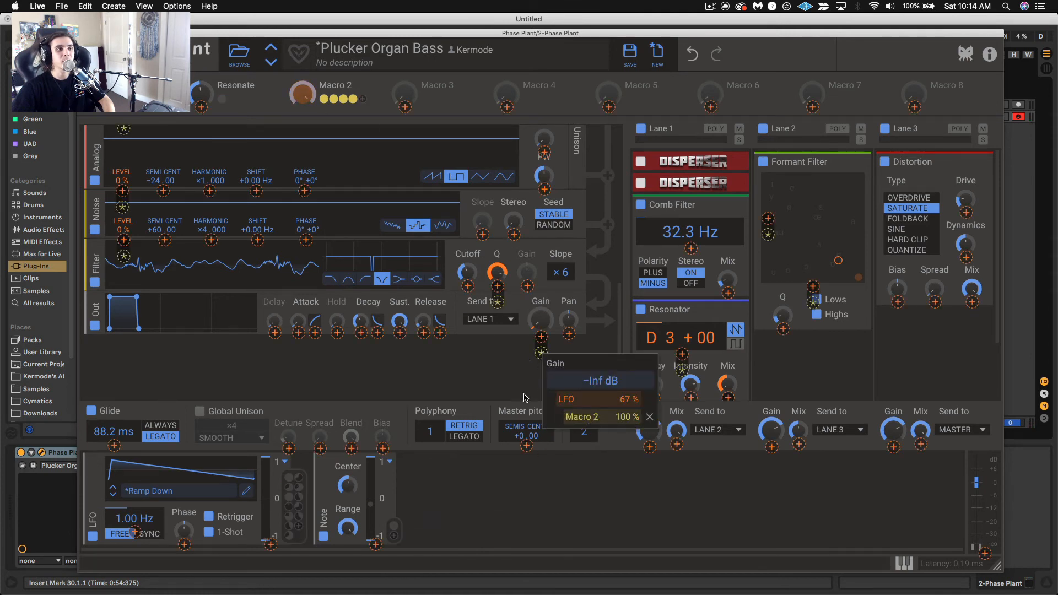
pyautogui.click(310, 107)
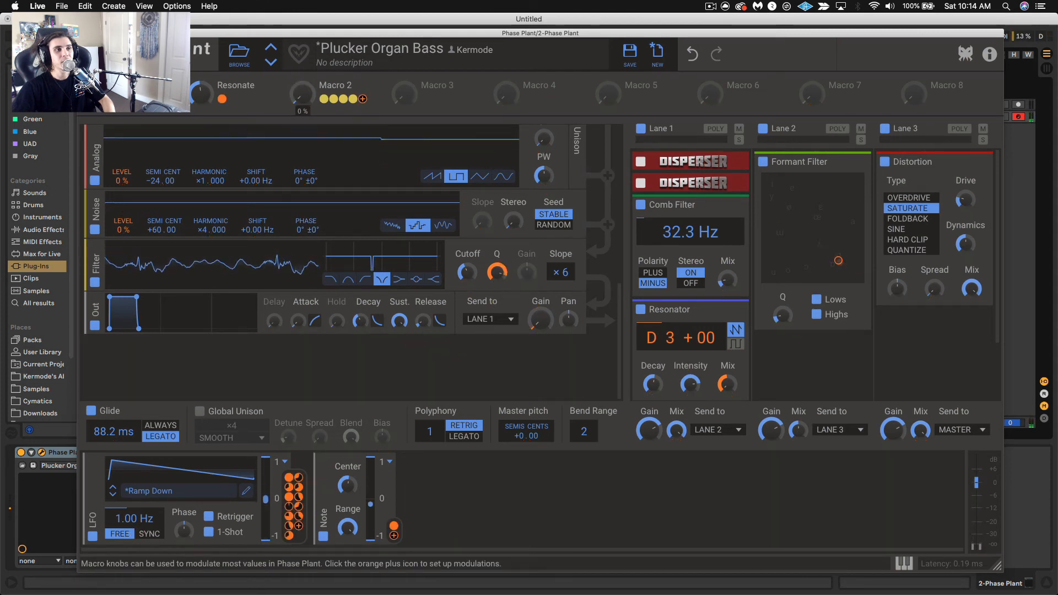
pyautogui.moveTo(303, 94); pyautogui.dragTo(302, 46)
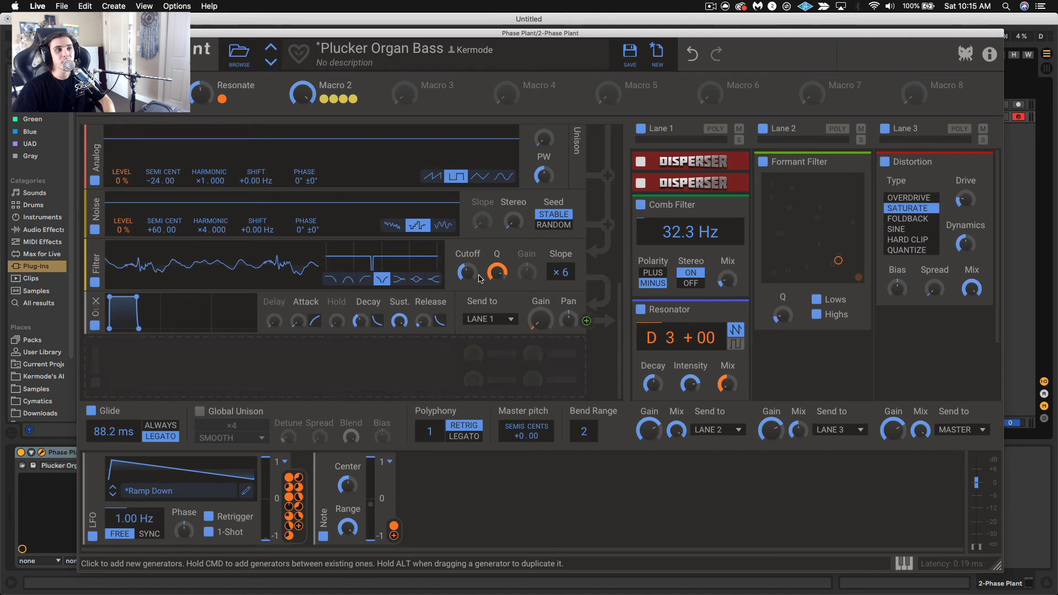
# Step: Open the exact Q value of the group's notch filter
pyautogui.doubleClick(497, 272)
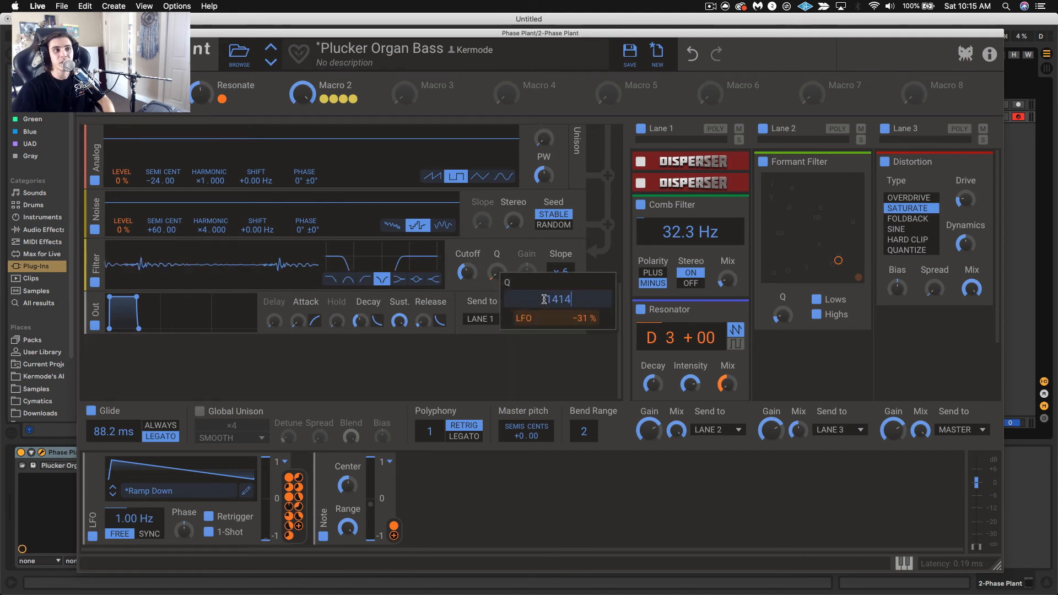
pyautogui.press('Return')
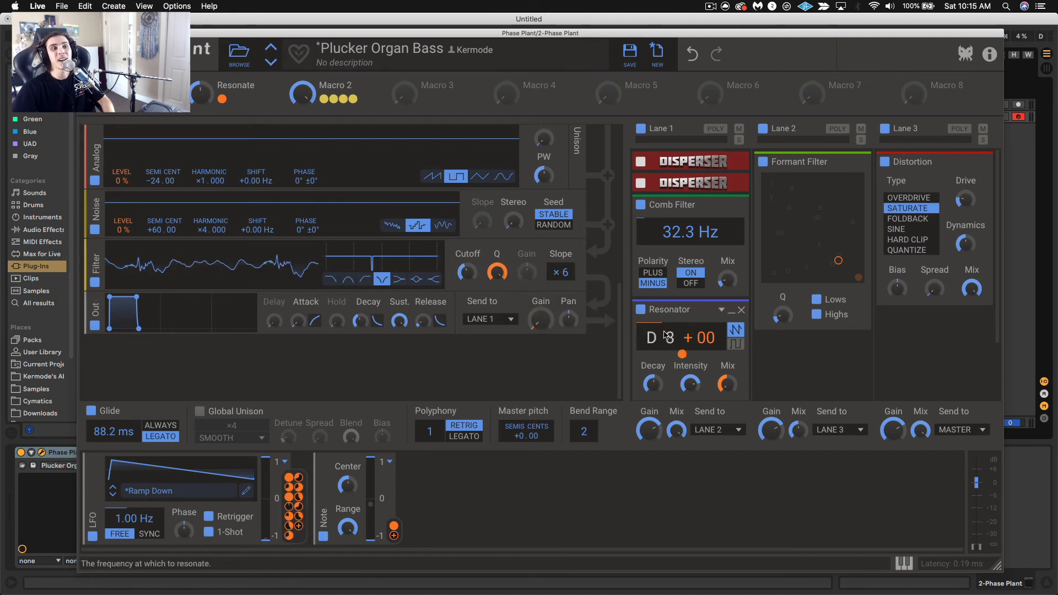
# Step: Set the Rust Muncher wavetable's frame to 100 and adjust the LFO modulation amount on that frame
pyautogui.scroll(5, 545, 221)
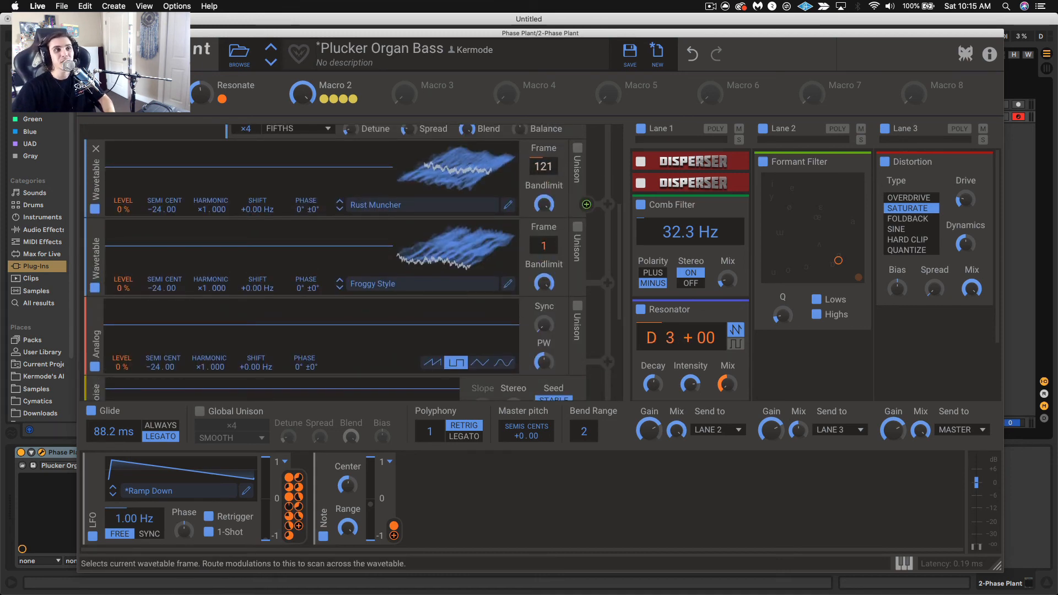
pyautogui.doubleClick(539, 167)
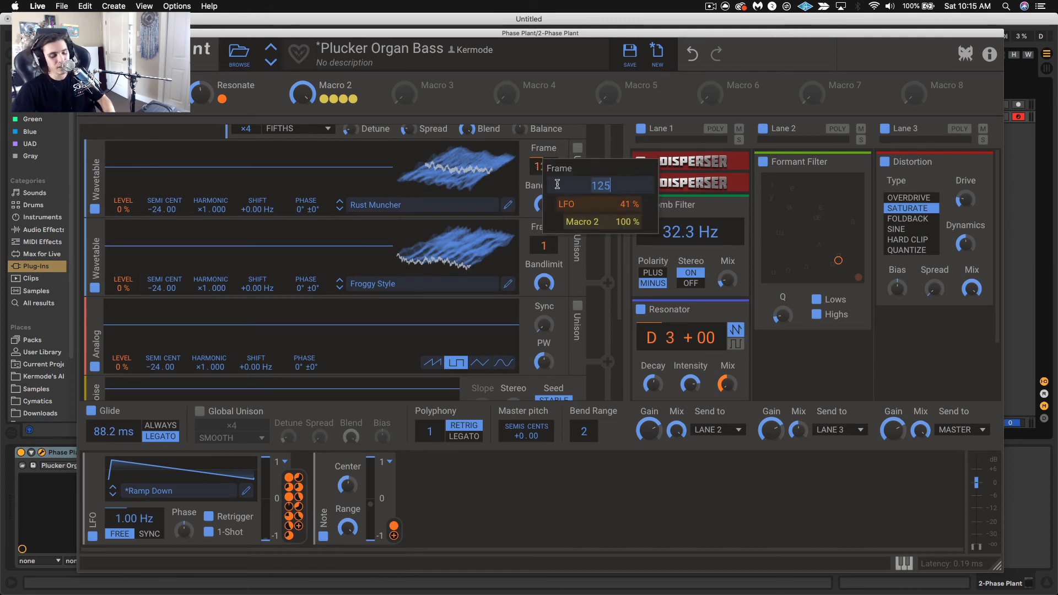
pyautogui.write('100')
pyautogui.press('Return')
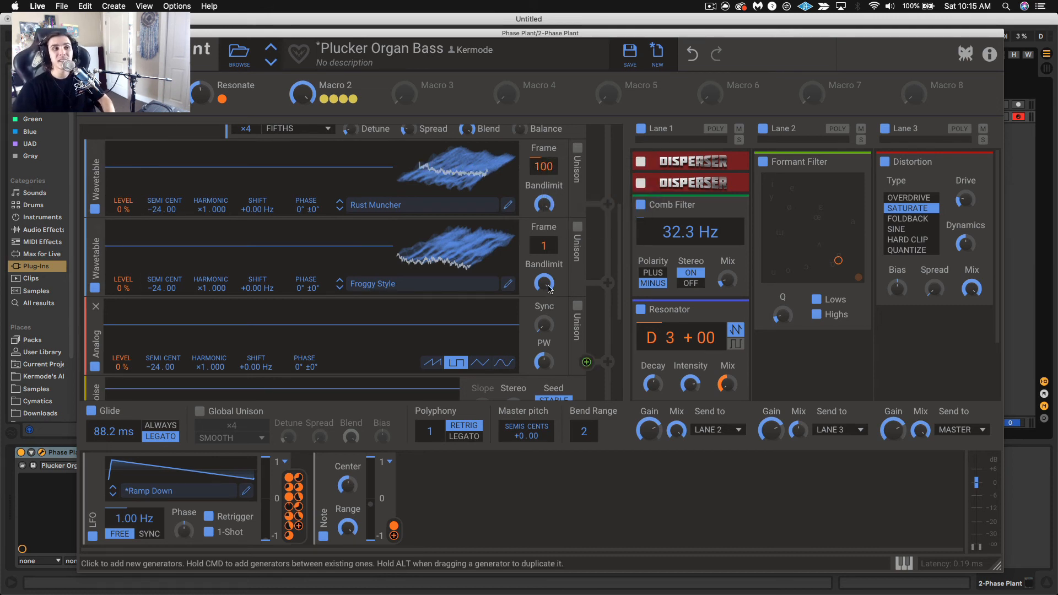
pyautogui.doubleClick(545, 165)
pyautogui.moveTo(611, 206)
pyautogui.mouseDown()
pyautogui.moveTo(611, 188)
pyautogui.moveTo(612, 236)
pyautogui.moveTo(612, 214)
pyautogui.mouseUp()
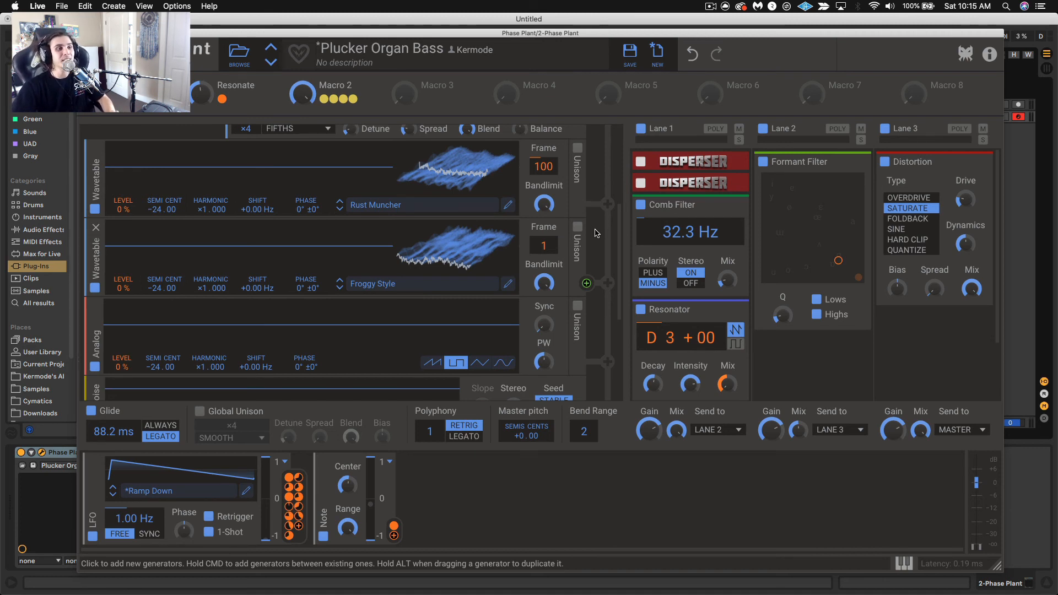
# Step: Launch the hidden Phase Invaders game and play it, steering the ship both ways while shooting at the rows of invaders
pyautogui.click(968, 63)
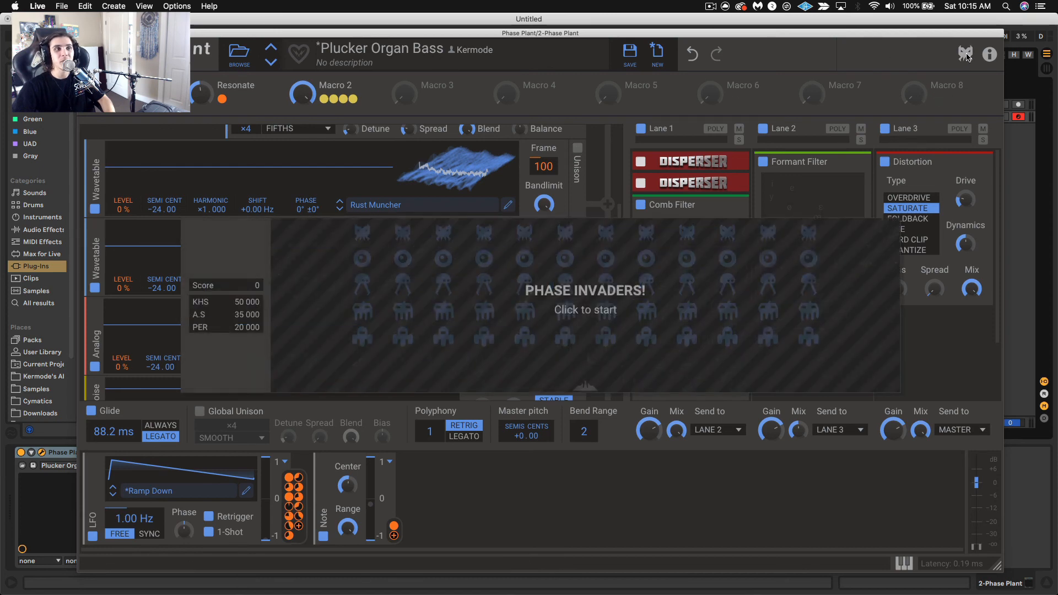
pyautogui.click(563, 309)
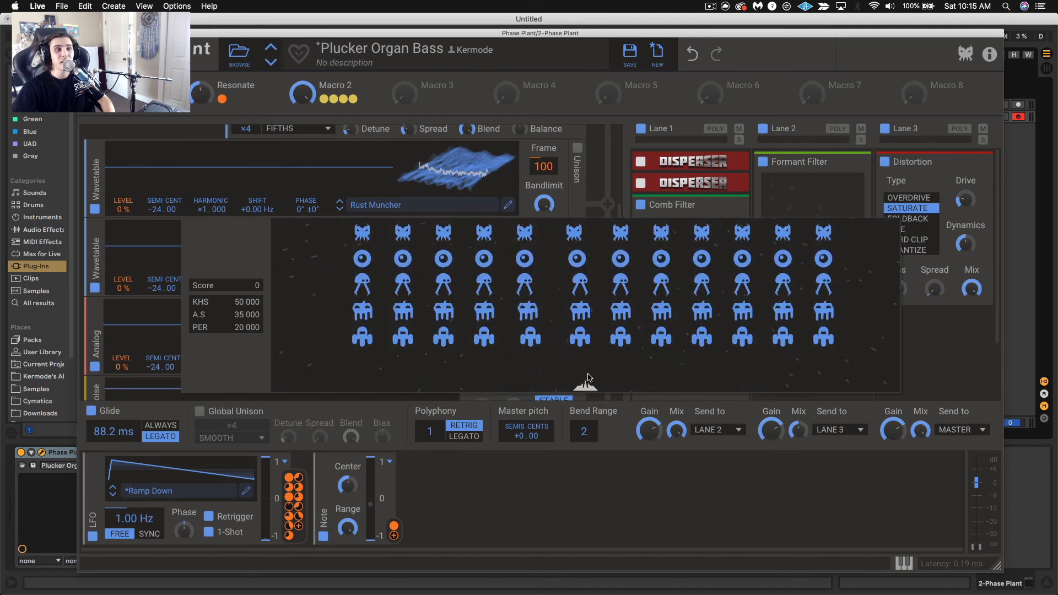
pyautogui.press('space')
pyautogui.press('Right')
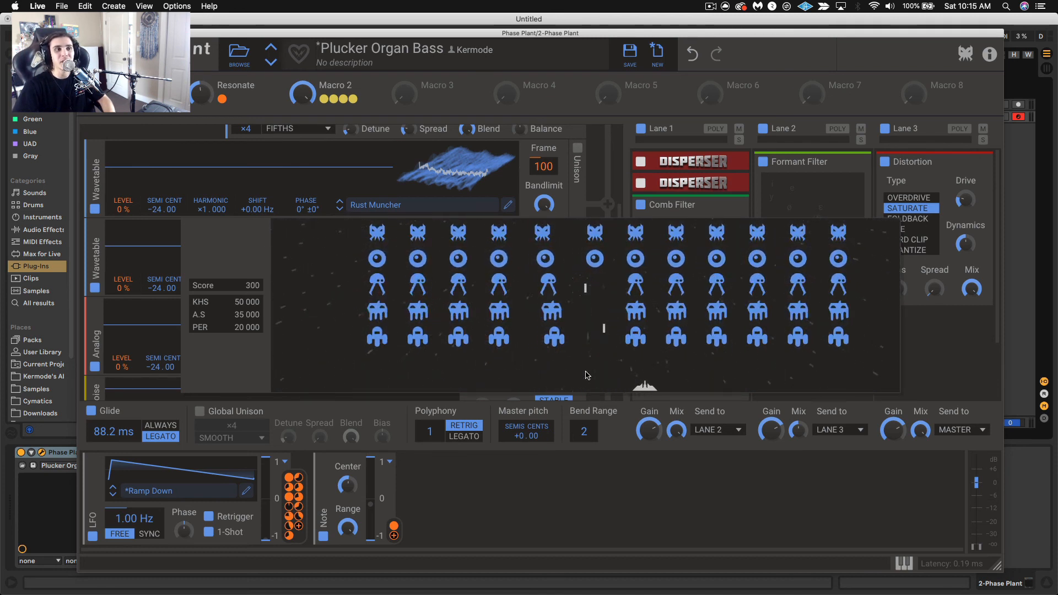
pyautogui.press('Right')
pyautogui.press('space')
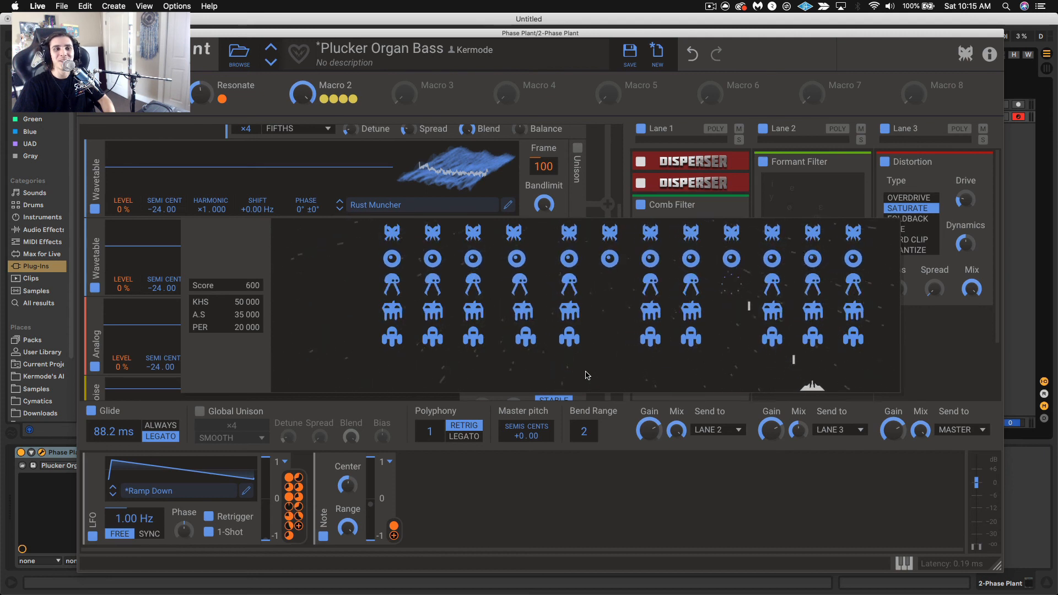
pyautogui.press('Left')
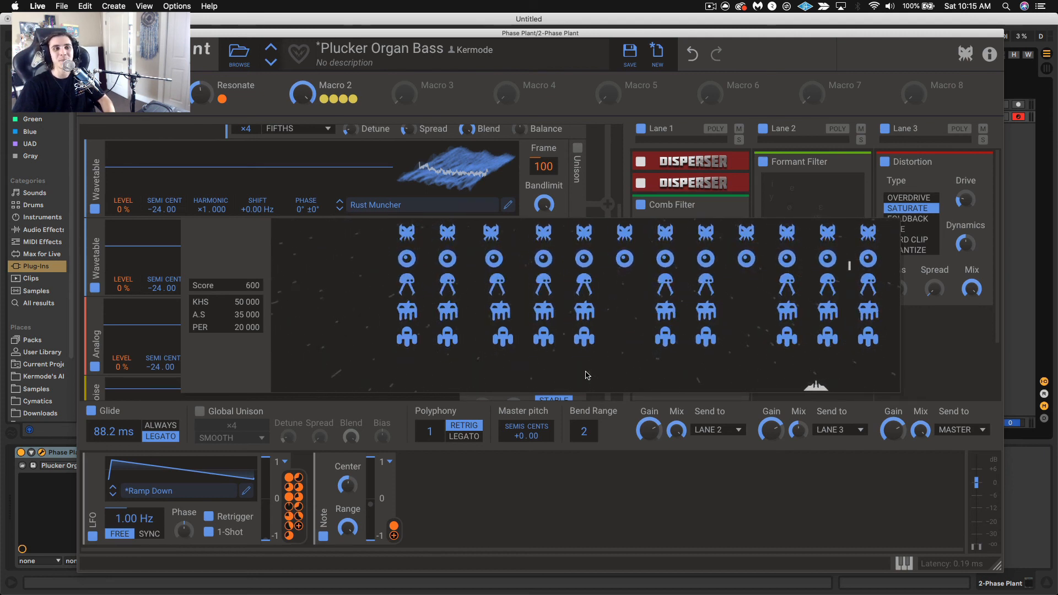
pyautogui.press('space')
pyautogui.press('Left')
pyautogui.press('space')
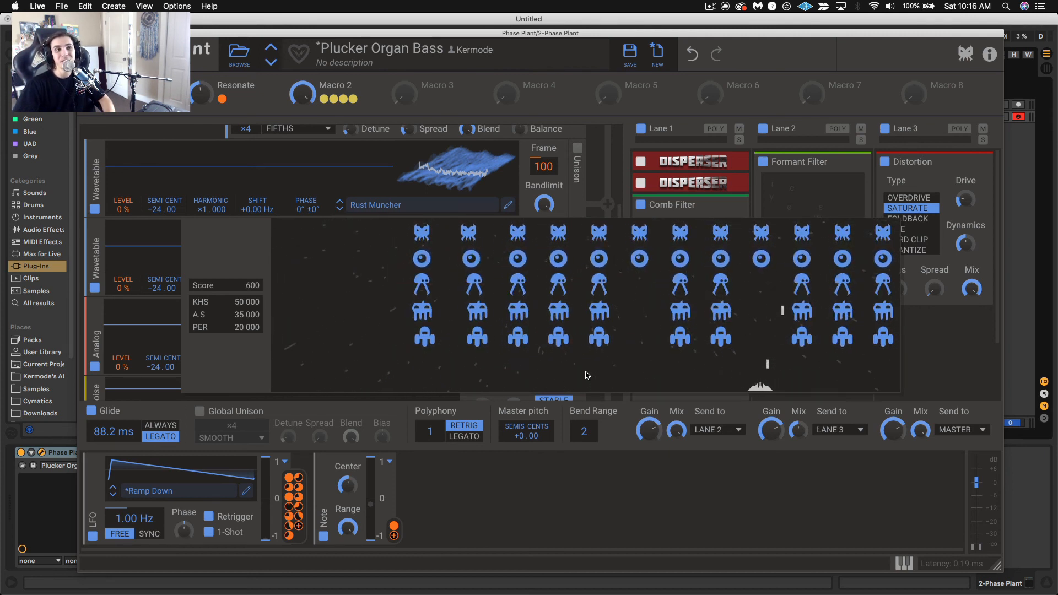
pyautogui.press('Left')
pyautogui.press('space')
pyautogui.press('space')
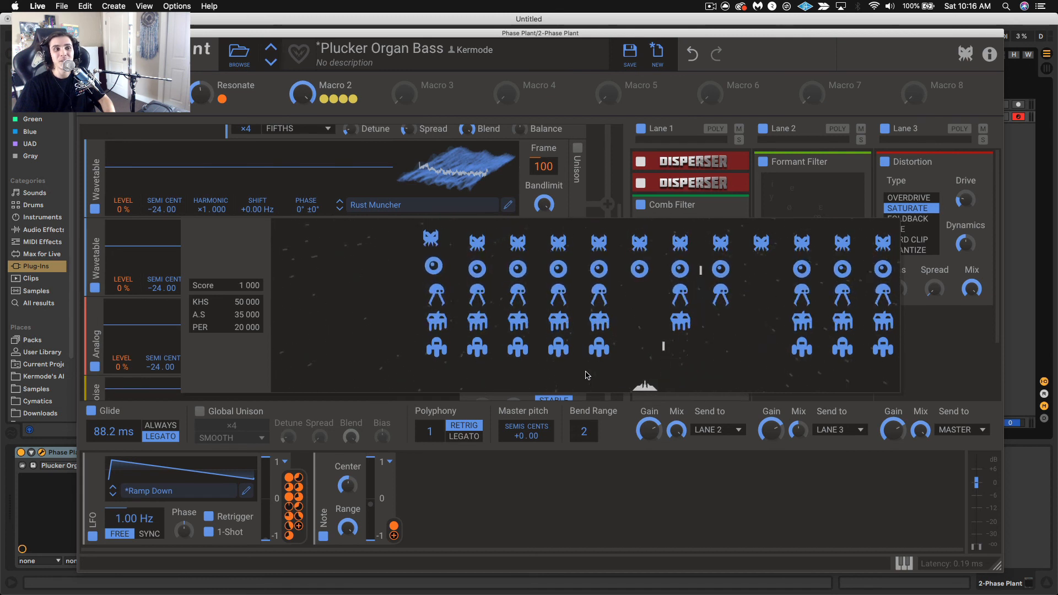
pyautogui.press('Left')
pyautogui.press('space')
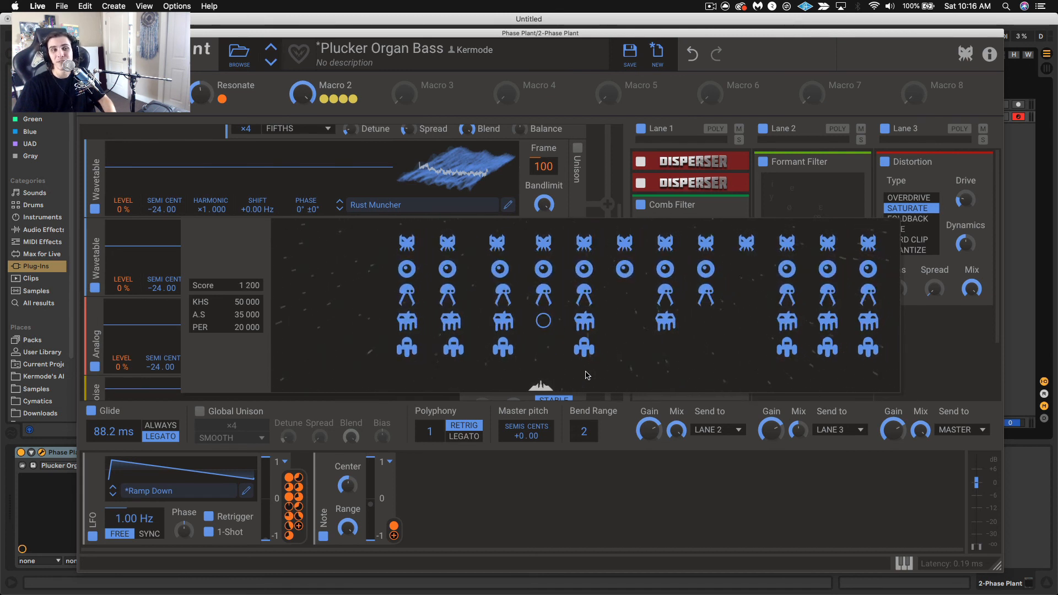